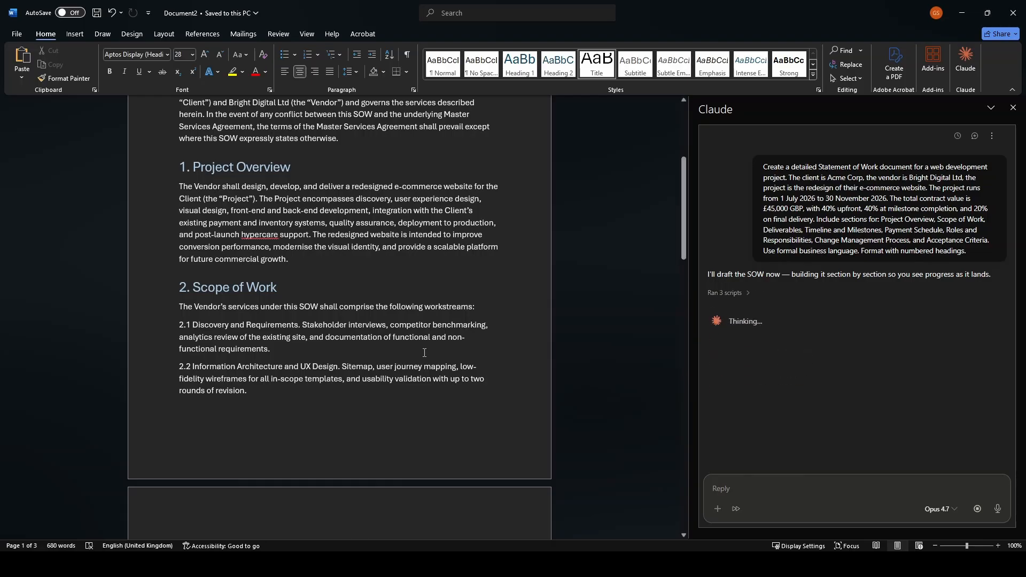
- Read through the drafted Statement of Work from Scope of Work to the signature block, including the milestone and payment tables
scroll(425, 353, "down", 8)
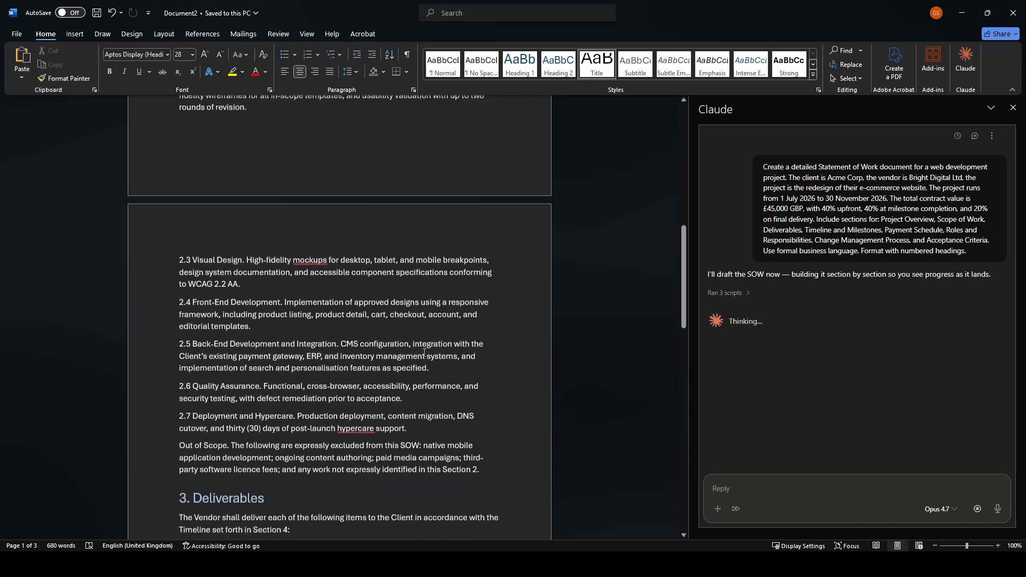
scroll(425, 353, "down", 1)
scroll(424, 353, "down", 2)
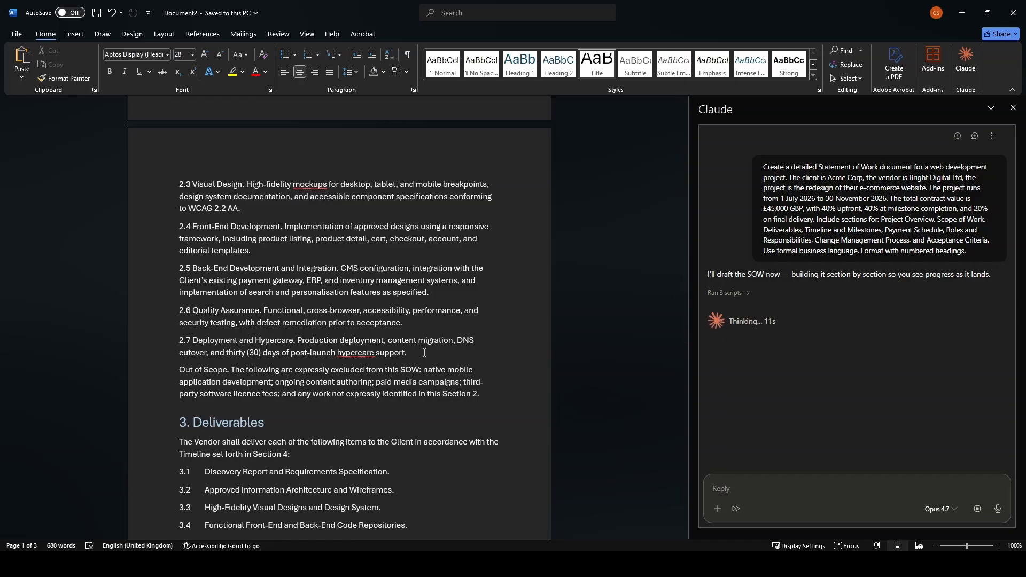
scroll(425, 353, "down", 15)
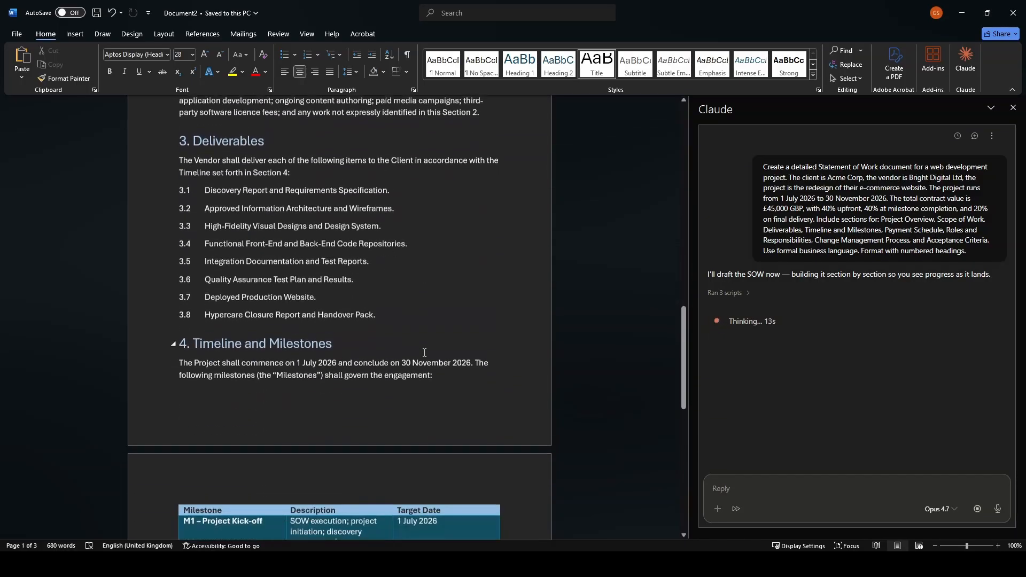
scroll(424, 355, "down", 8)
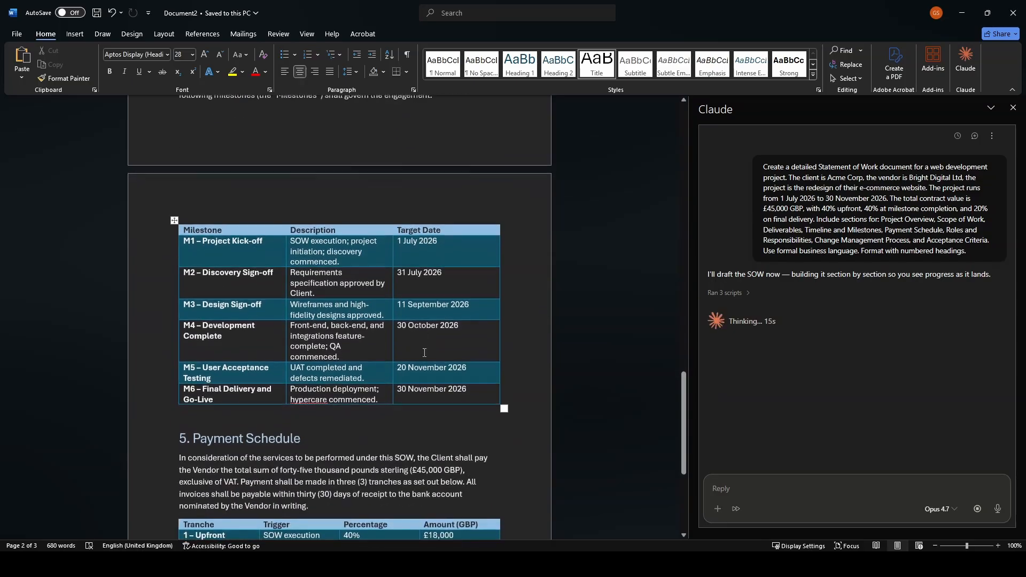
scroll(425, 353, "down", 6)
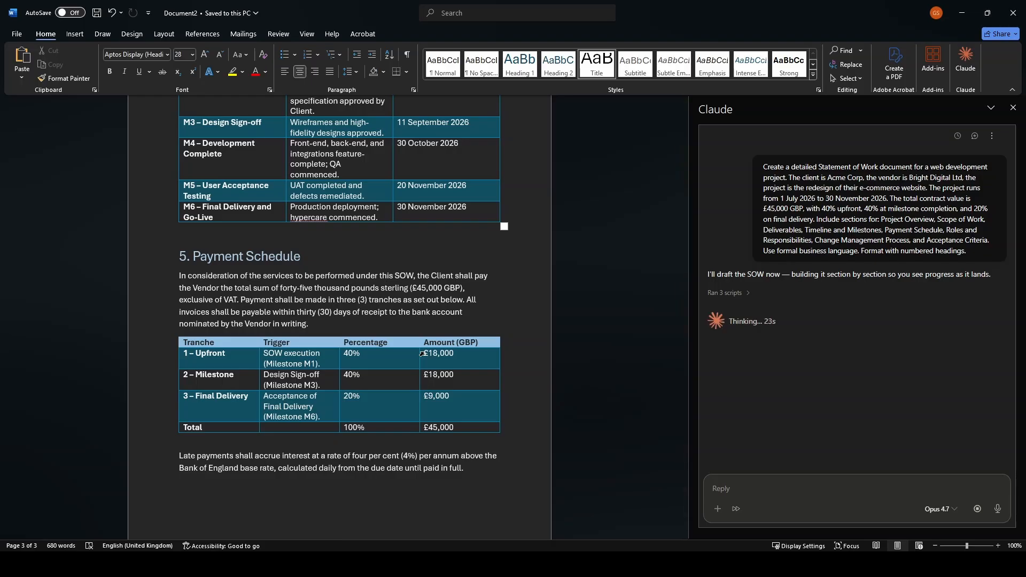
scroll(423, 354, "down", 3)
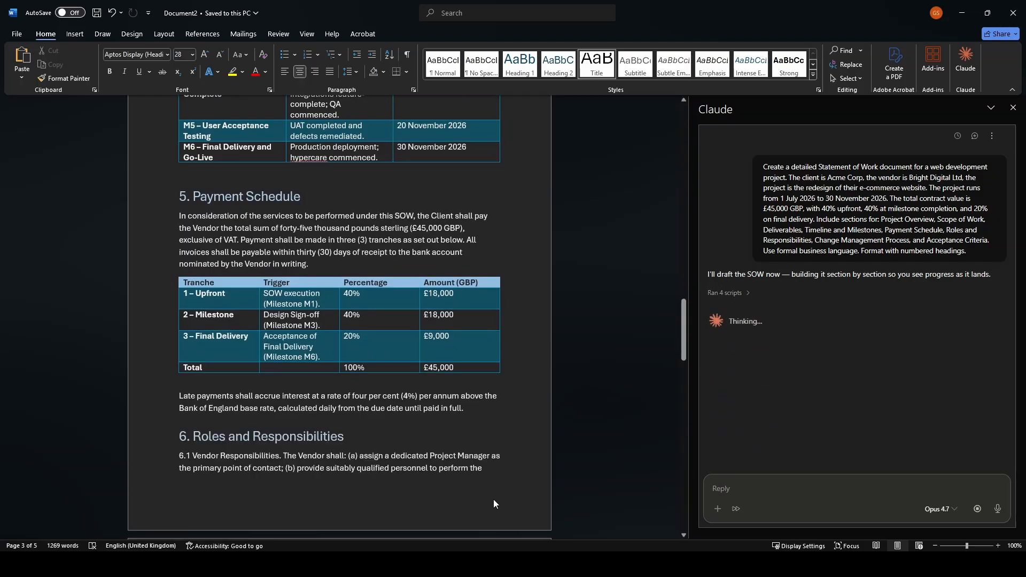
scroll(510, 431, "down", 10)
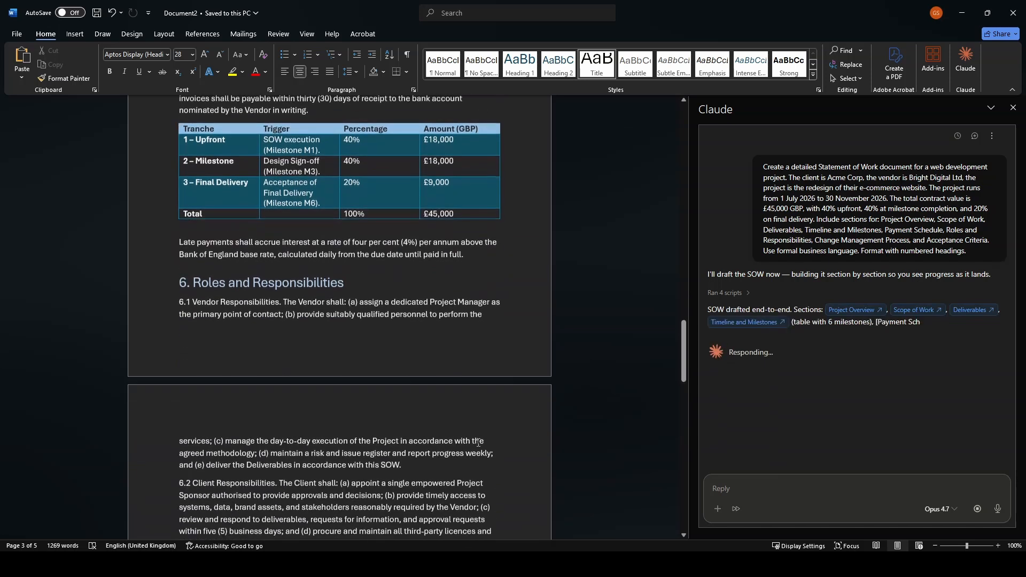
scroll(478, 447, "down", 5)
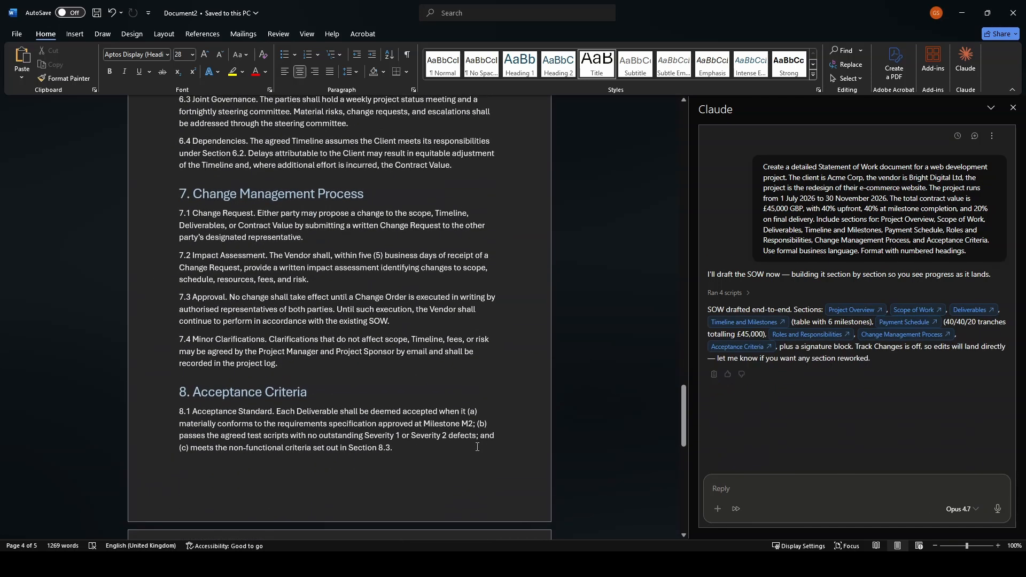
scroll(477, 447, "down", 5)
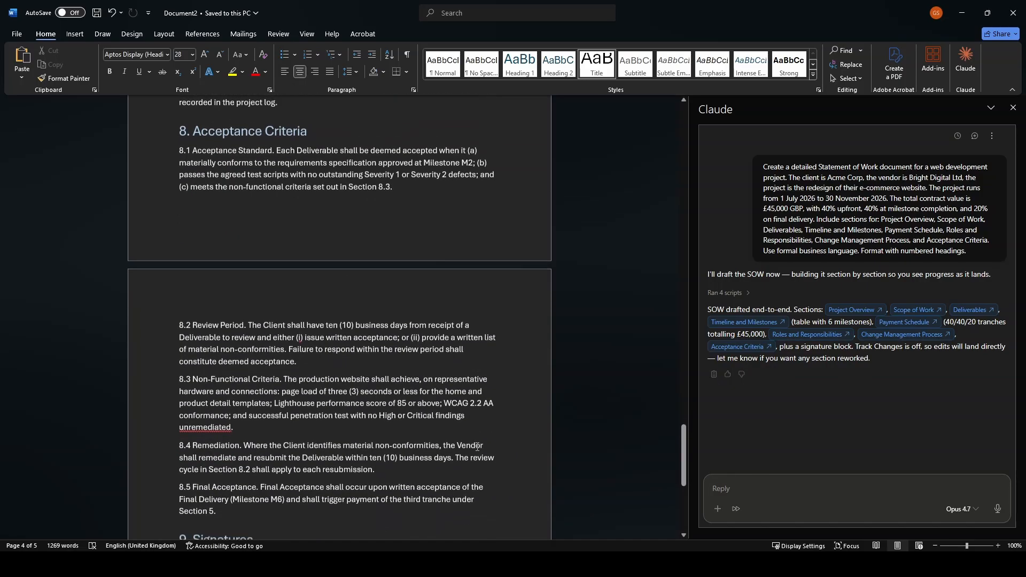
scroll(477, 447, "down", 6)
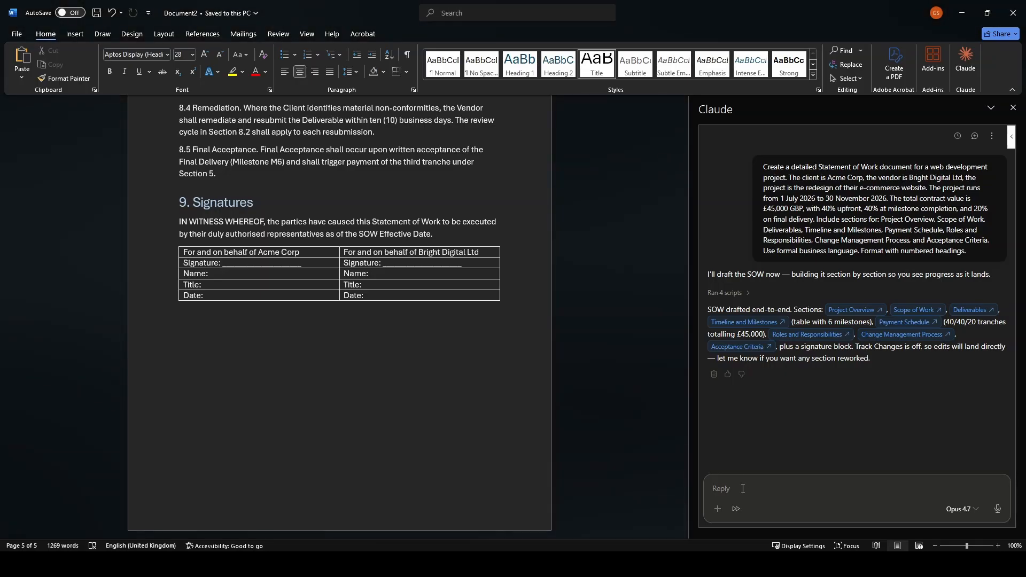
- Ask Claude to add an "Intellectual Property Rights" section after Section 4, transferring all IP to the client upon final payment, formatted like the other sections
type("Adding a New Section: > \"Add a new section after Section 4 called ‘Intellectual Property Rights’ that states all IP created under this SOW transfers to the client upon final payment. Use the same formatting as the other sections.\"")
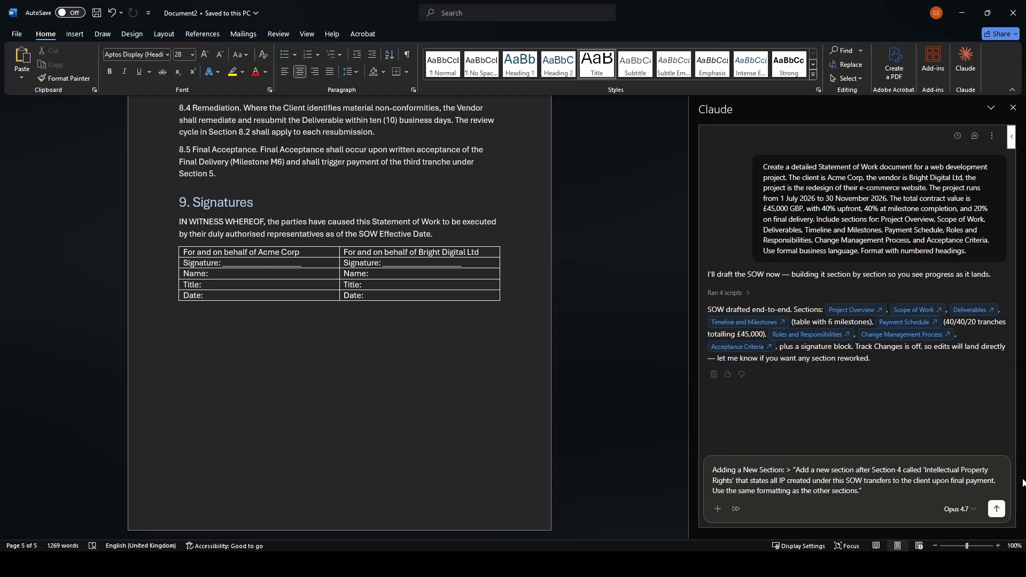
left_click(998, 510)
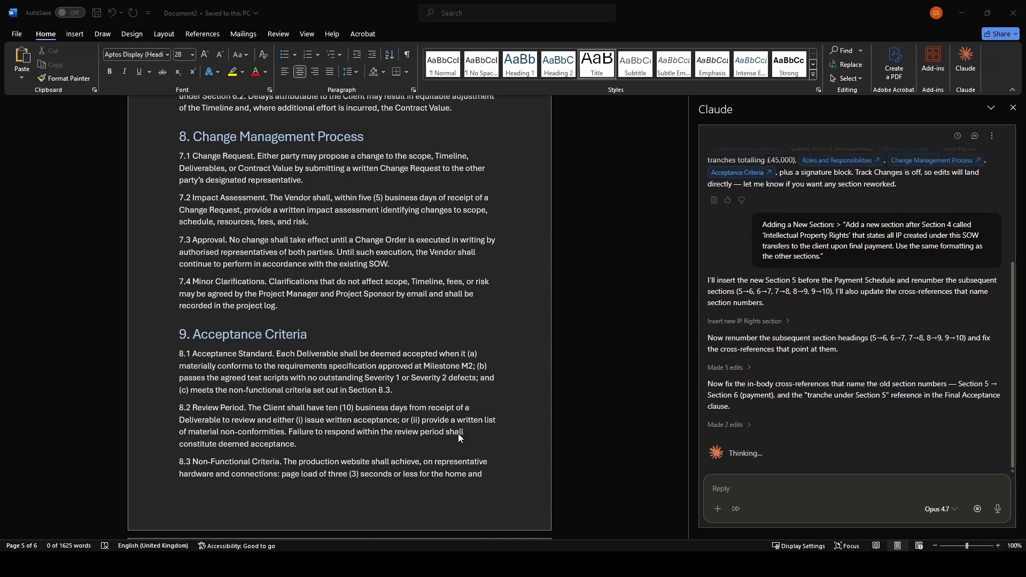
- Check the new Intellectual Property Rights section and the numbering of the sections that follow it, through to Signatures
scroll(457, 434, "up", 1)
scroll(458, 434, "up", 4)
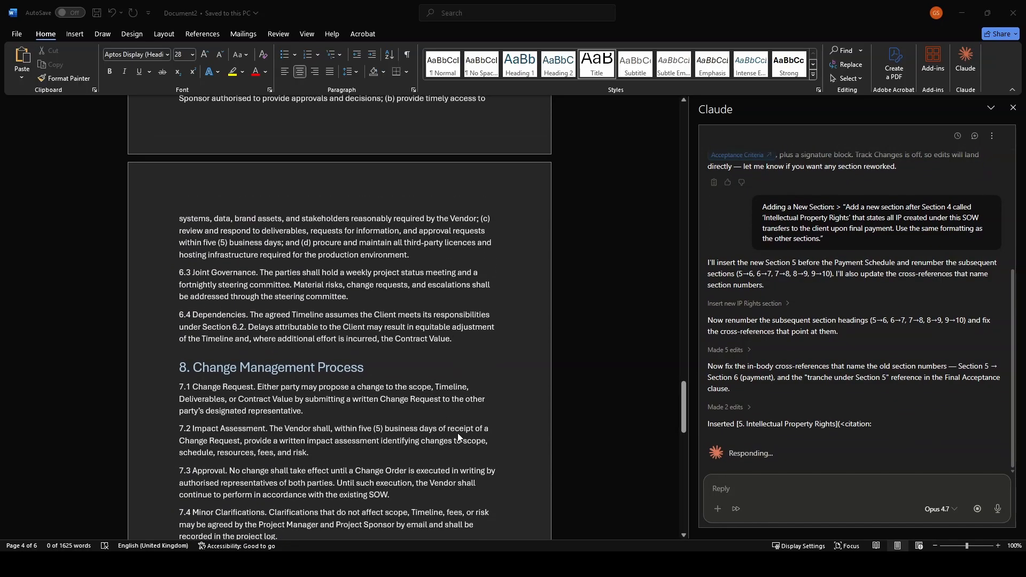
scroll(457, 437, "up", 1)
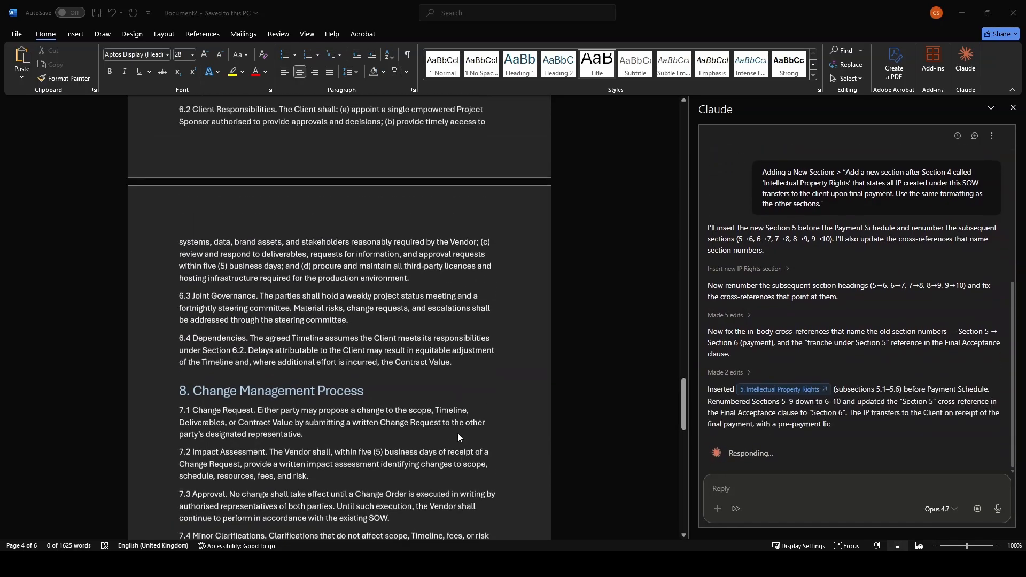
scroll(457, 437, "up", 9)
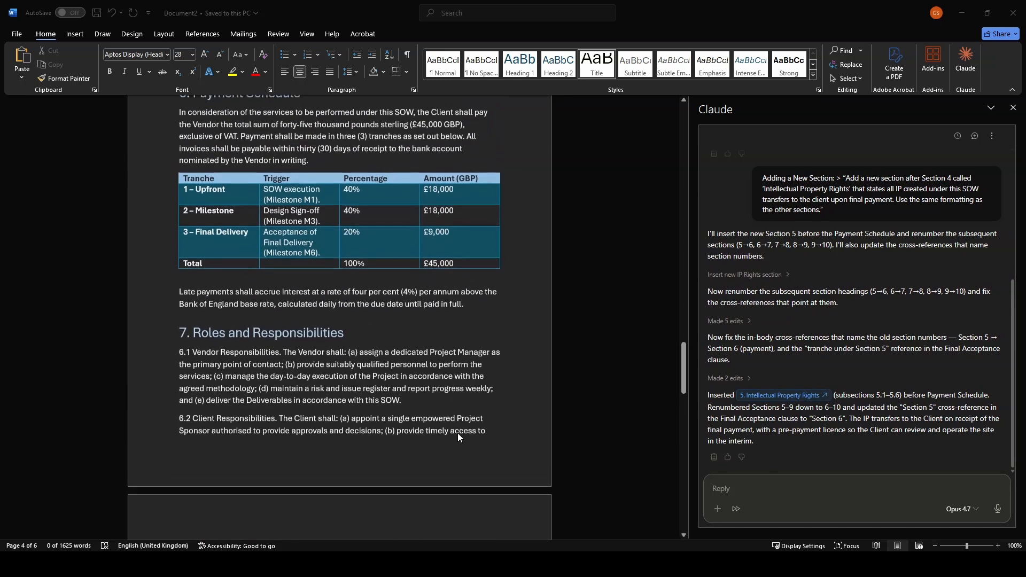
scroll(458, 437, "up", 3)
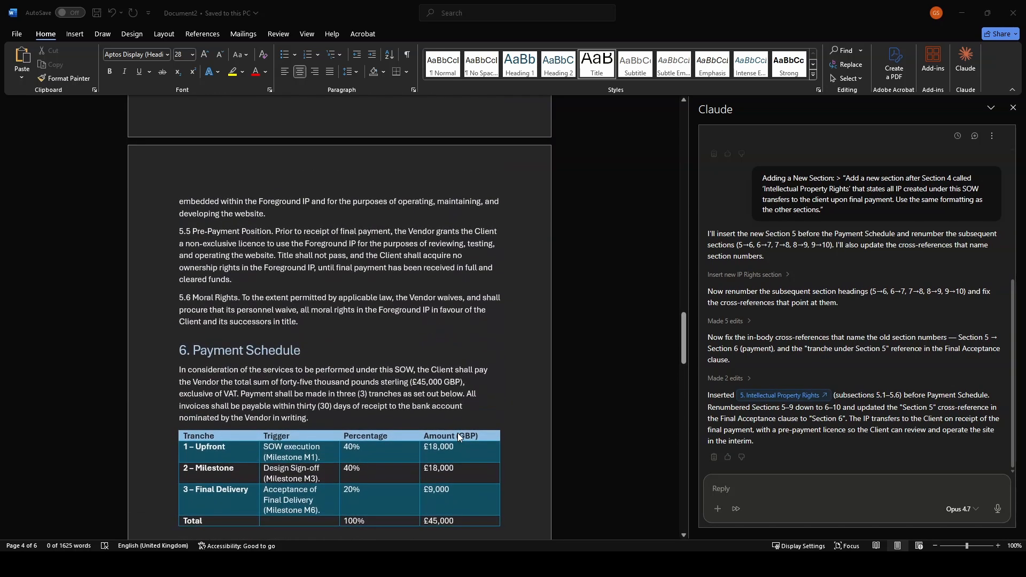
scroll(458, 435, "up", 8)
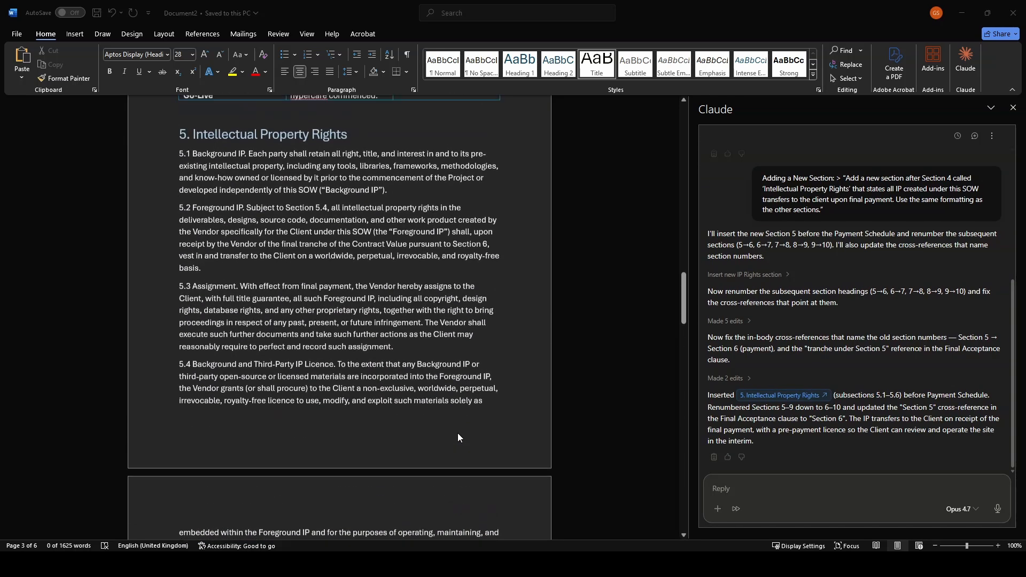
scroll(458, 437, "up", 1)
scroll(455, 436, "down", 6)
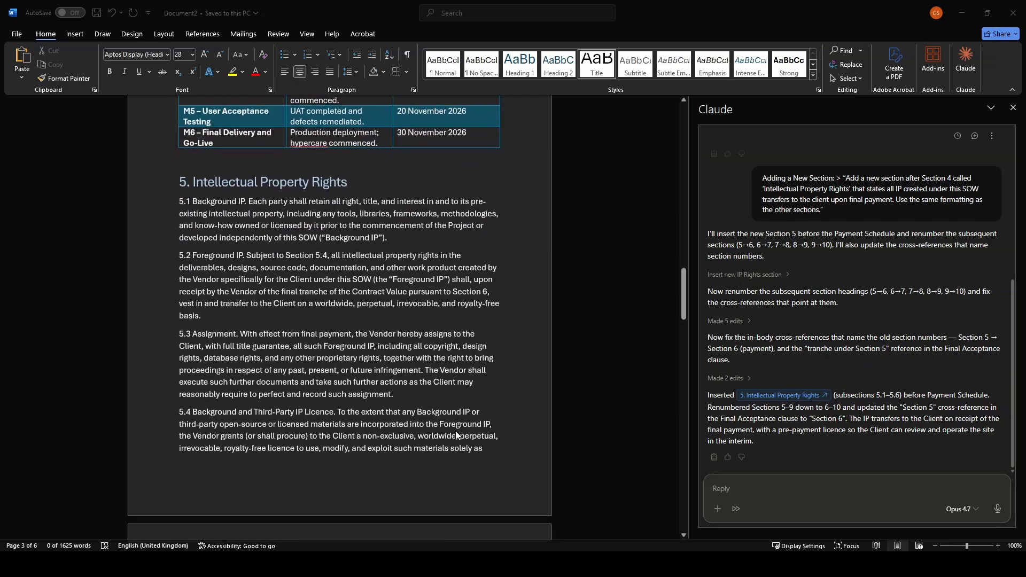
scroll(458, 436, "down", 8)
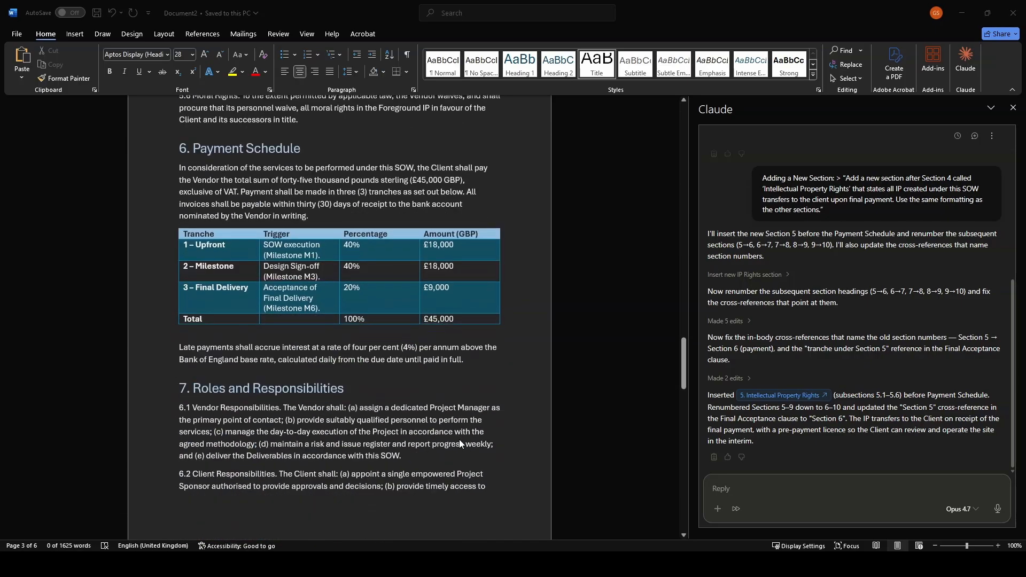
scroll(460, 441, "down", 7)
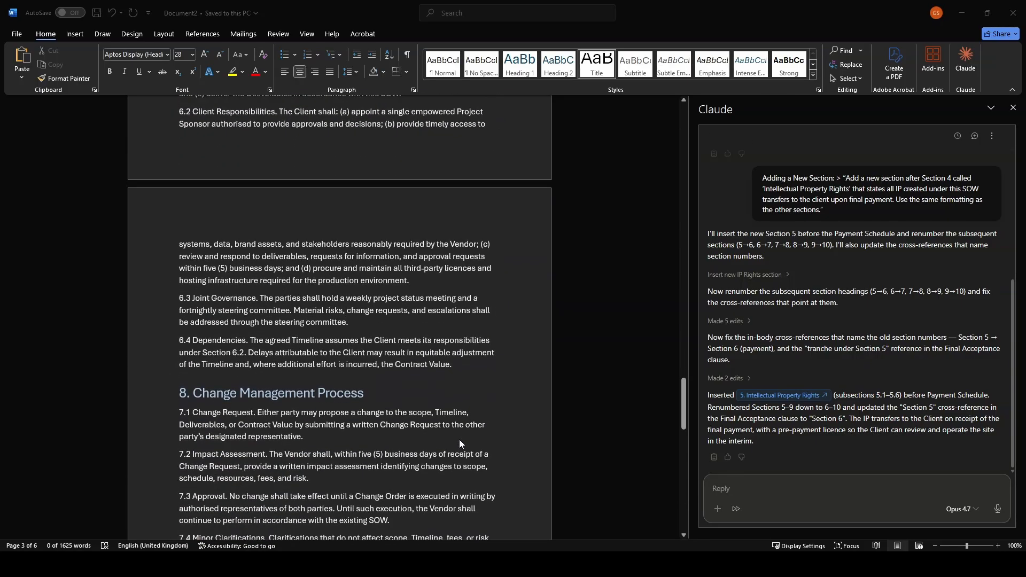
scroll(460, 441, "down", 7)
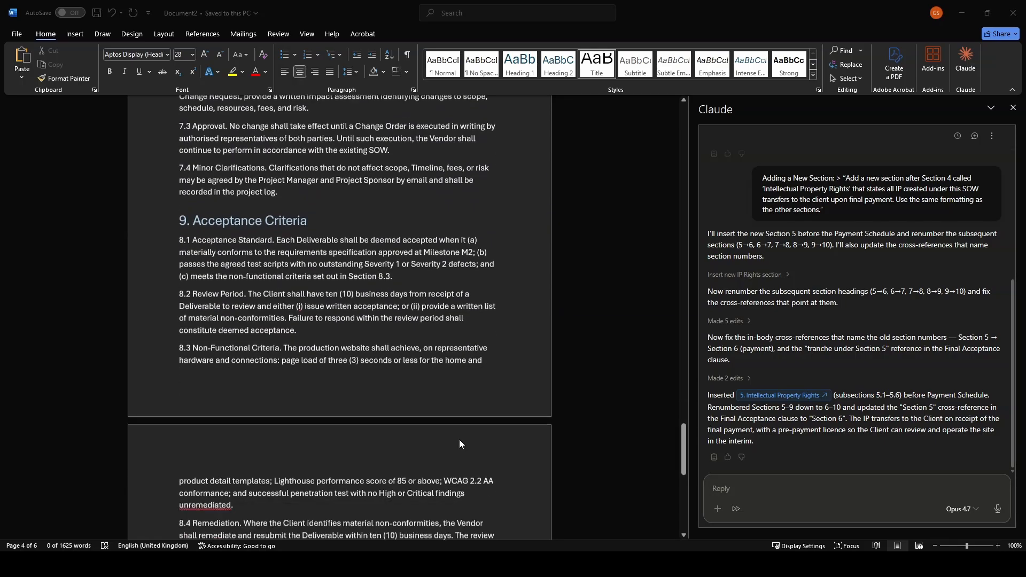
scroll(460, 440, "down", 7)
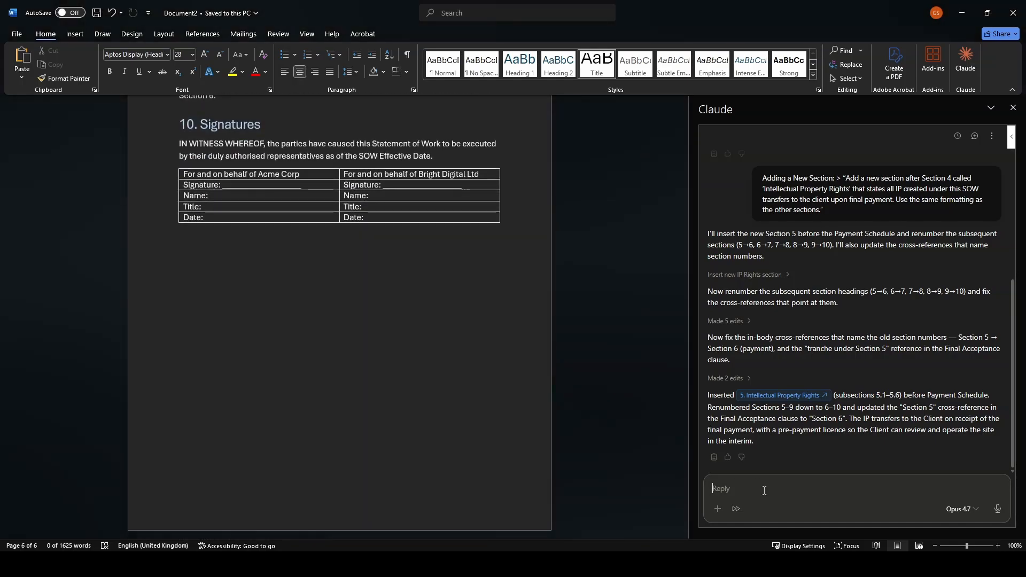
- Have Claude change the payment schedule to 30% upfront, 30% at Phase 1 completion, 20% at Phase 2 completion and 20% on final delivery, updating sections and table
type("Updating Payment Terms: > \"Change the payment schedule: make it 30% upfront, 30% at Phase 1 completion, 20% at Phase 2 completion, and 20% on final delivery. Update the relevant sections and the payment table.\"")
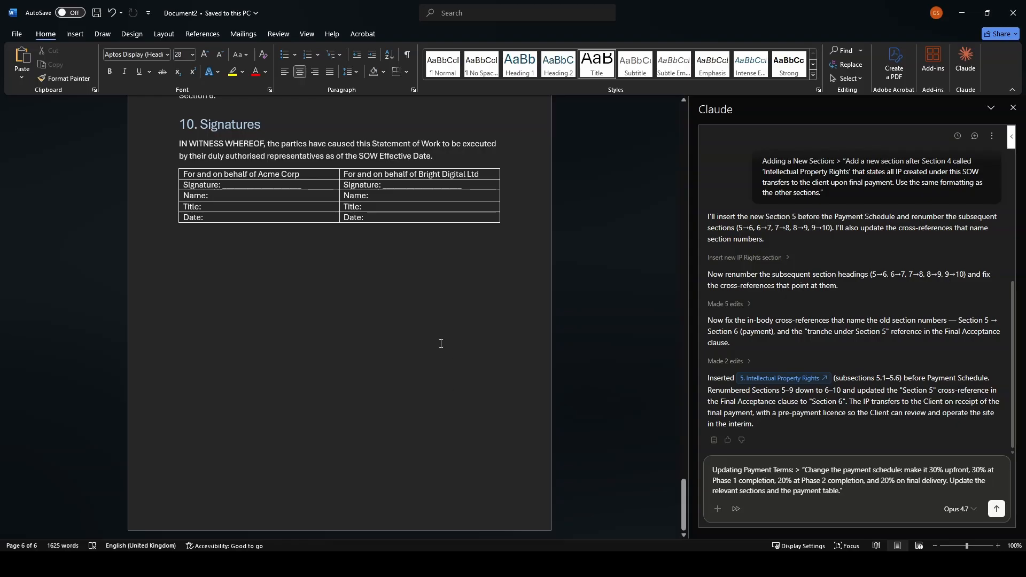
scroll(441, 344, "up", 10)
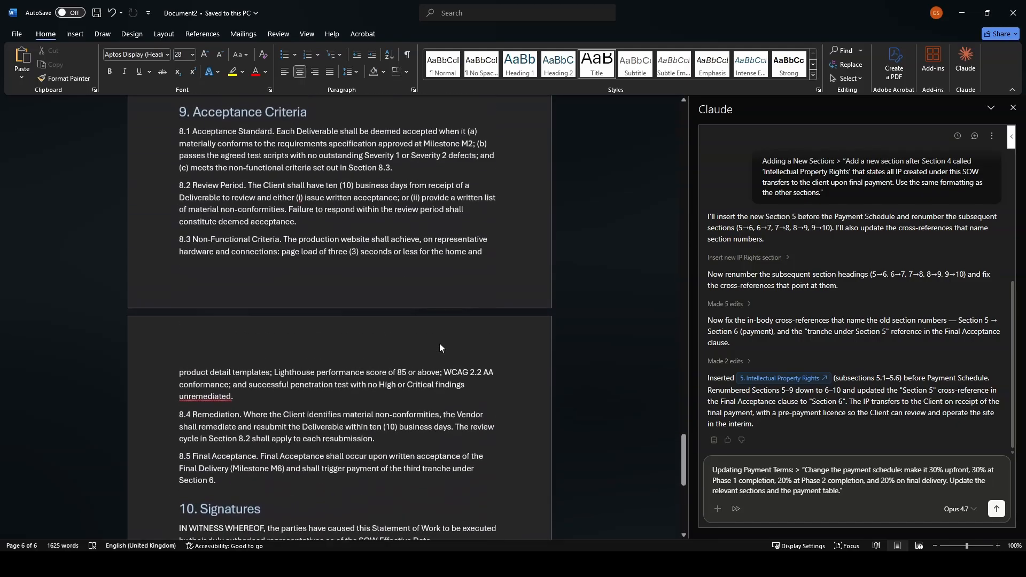
scroll(439, 348, "up", 9)
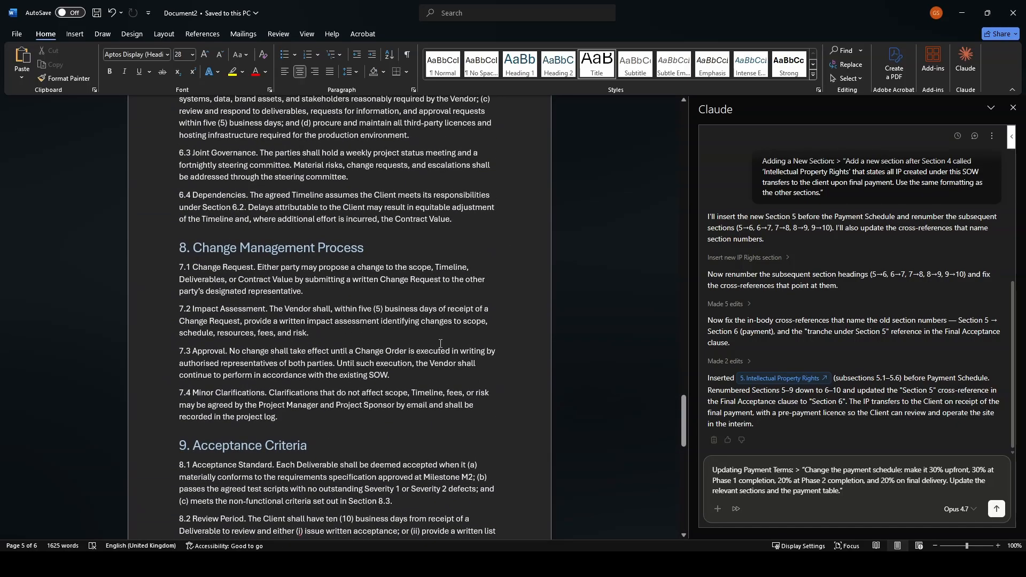
scroll(440, 343, "up", 10)
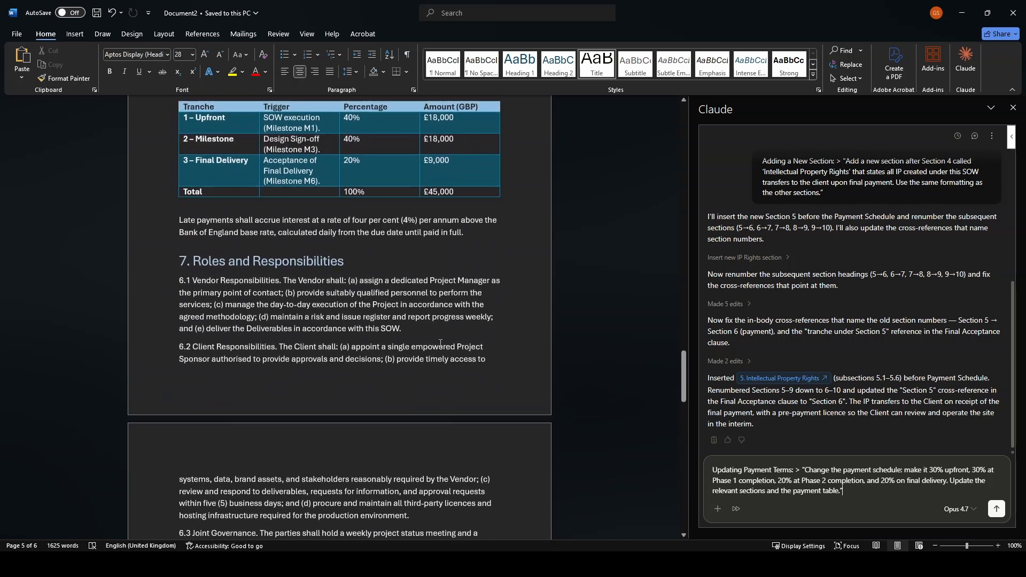
scroll(440, 343, "up", 6)
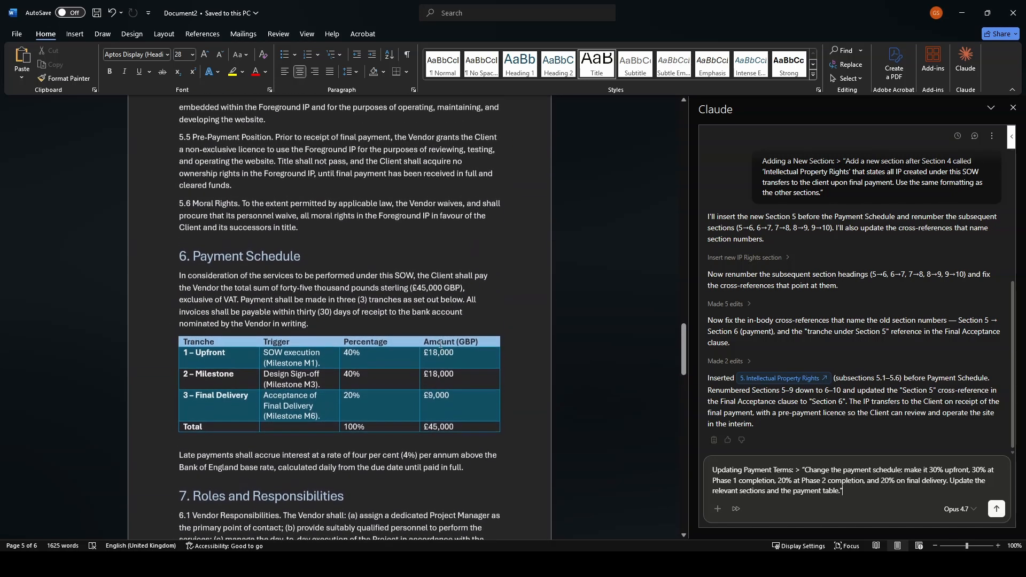
scroll(440, 343, "up", 1)
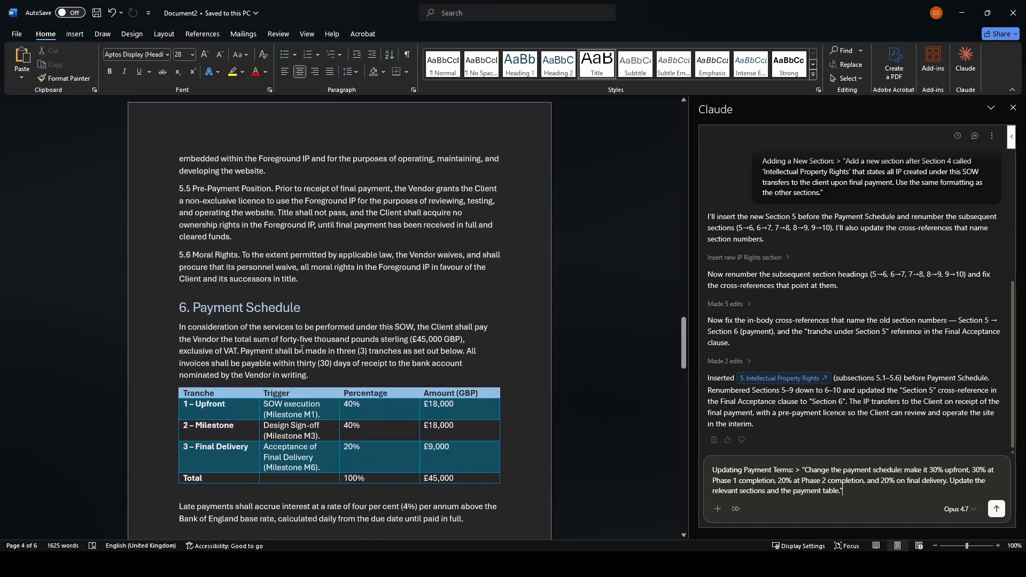
left_click(238, 314)
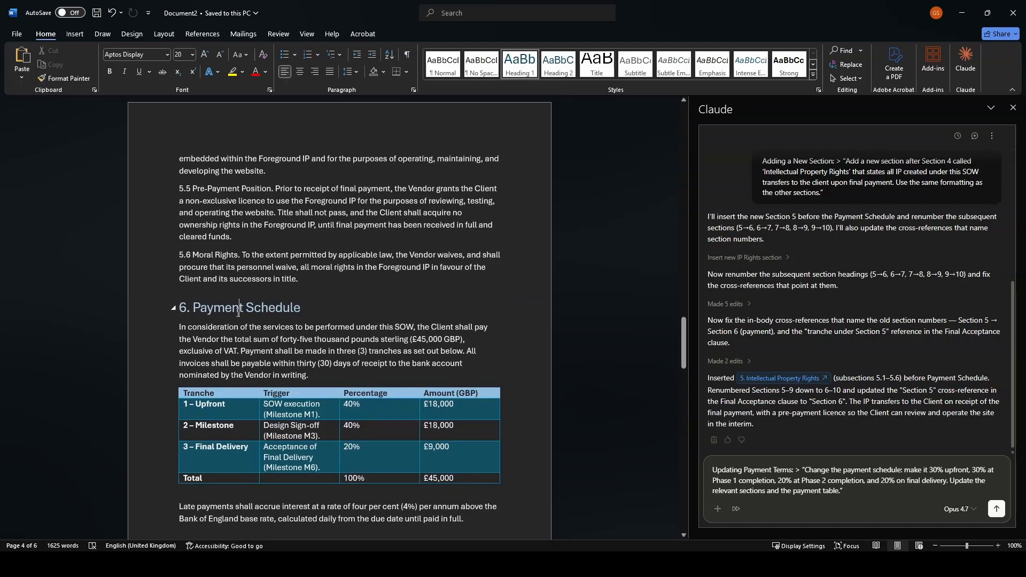
left_click(997, 509)
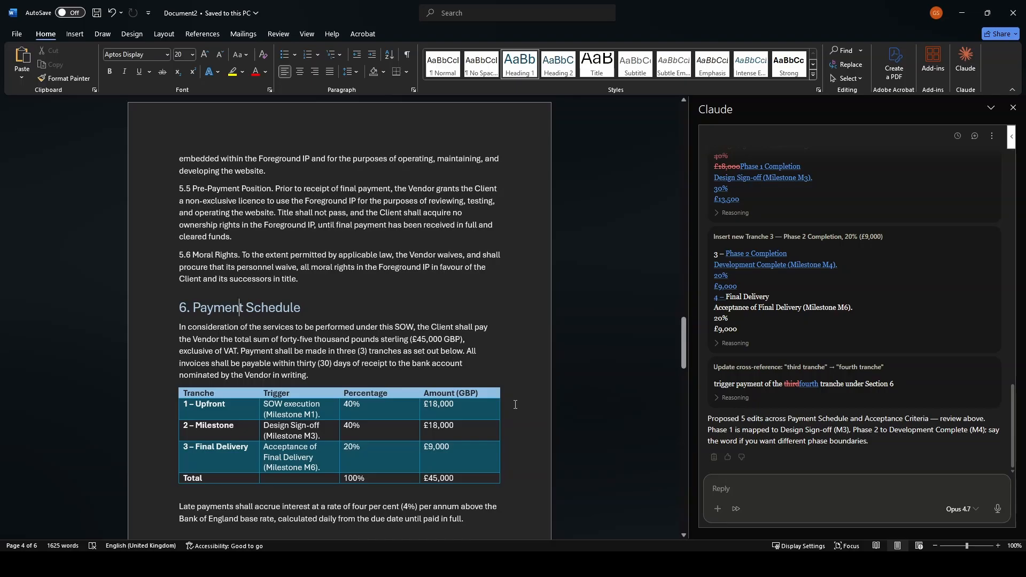
- Look back through the document from the Payment Schedule section up to Project Overview
scroll(515, 405, "up", 8)
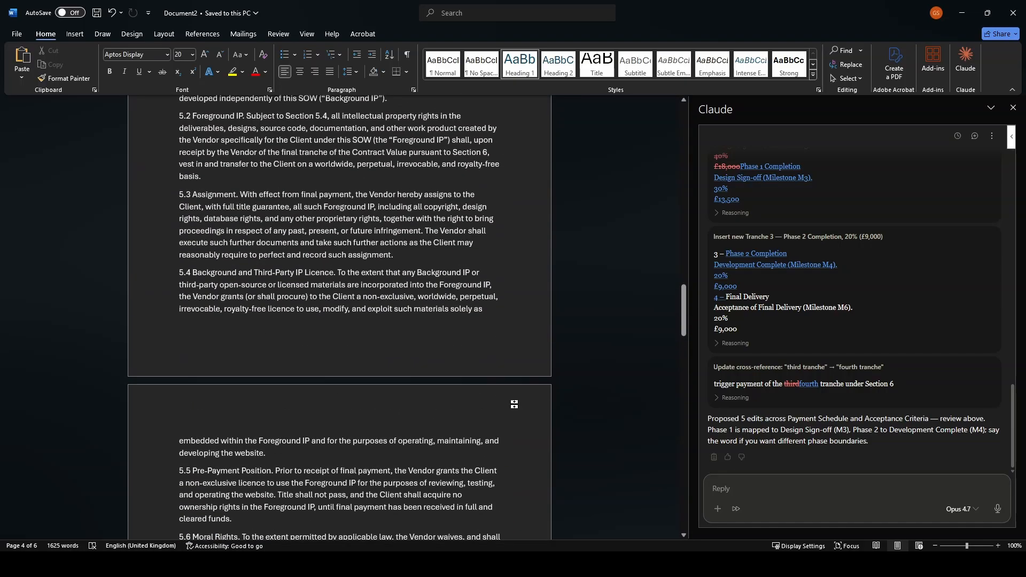
scroll(515, 404, "up", 3)
scroll(516, 404, "up", 7)
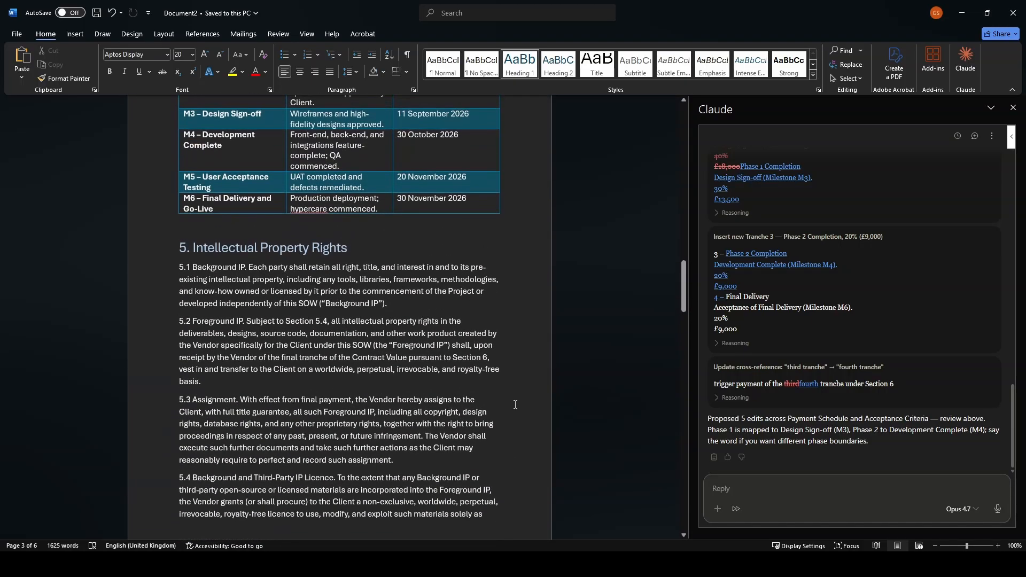
scroll(515, 405, "up", 9)
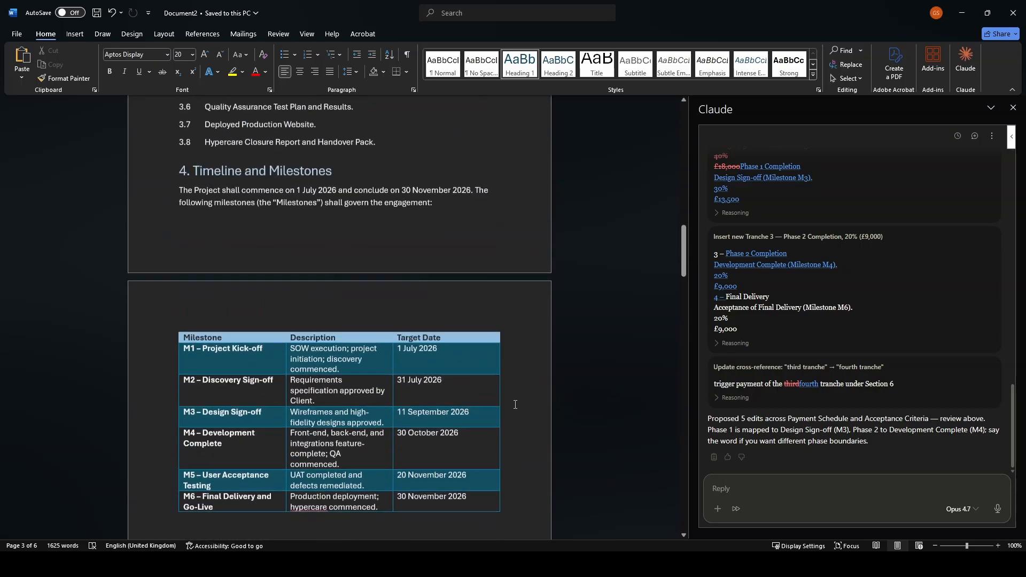
scroll(515, 408, "up", 11)
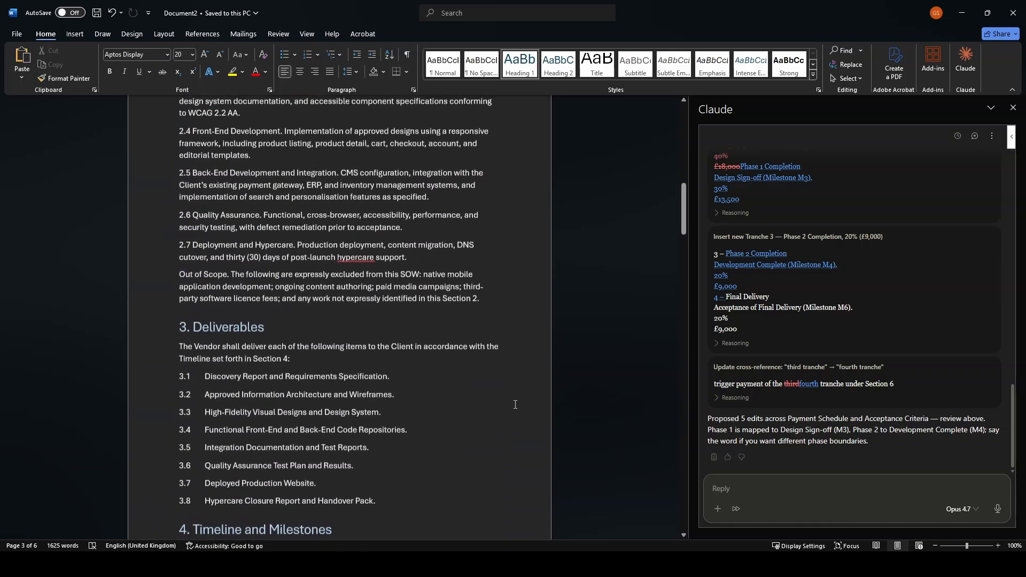
scroll(515, 404, "up", 10)
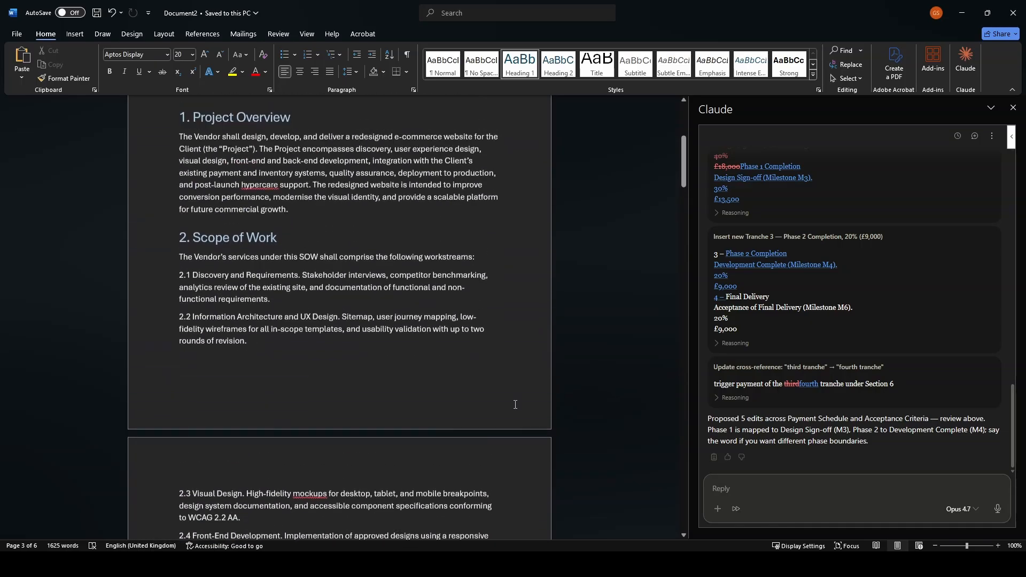
- Review the Statement of Work from the title page through to the Change Management Process section
scroll(515, 405, "up", 3)
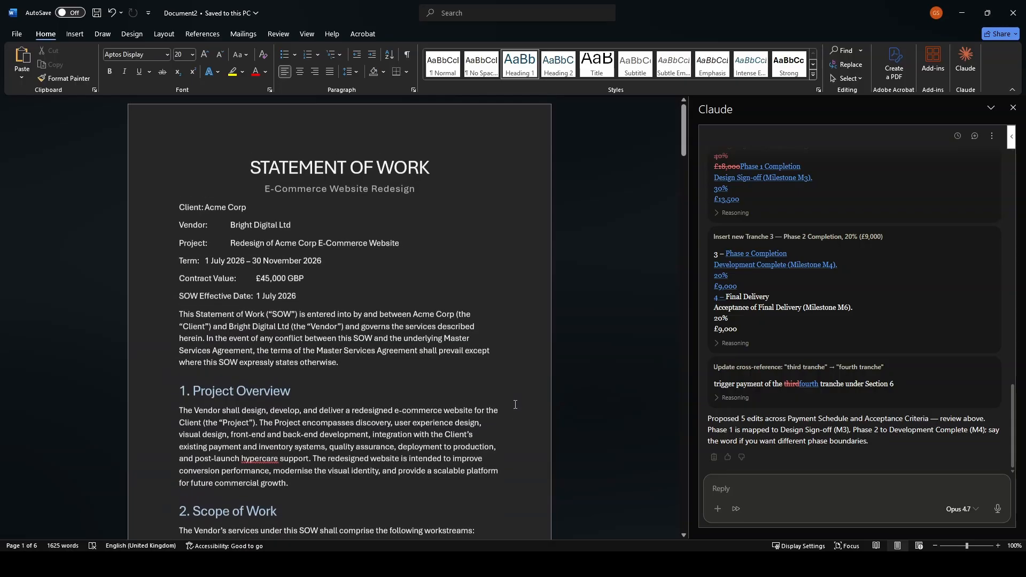
scroll(516, 404, "down", 2)
scroll(515, 403, "down", 12)
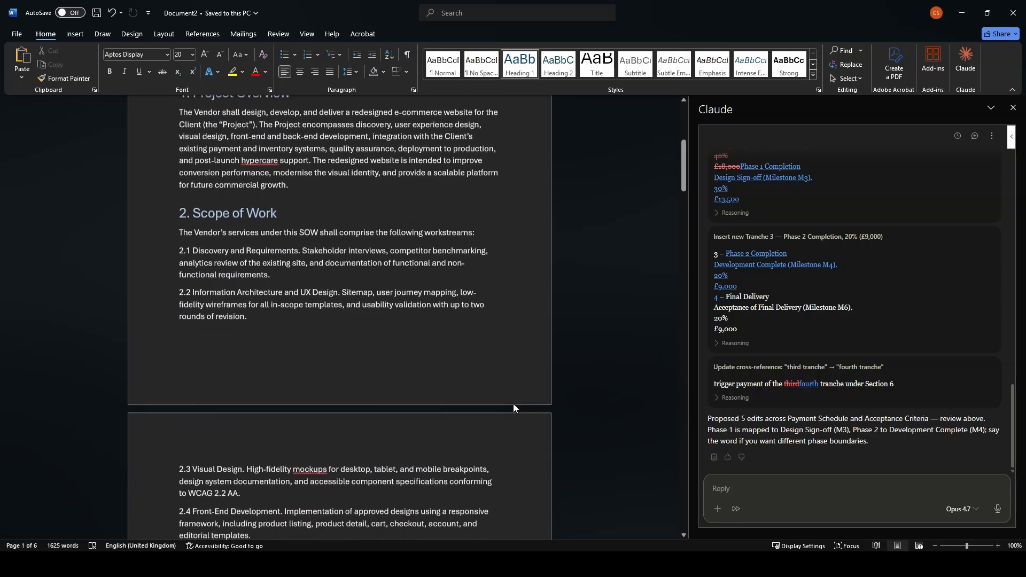
scroll(514, 406, "down", 14)
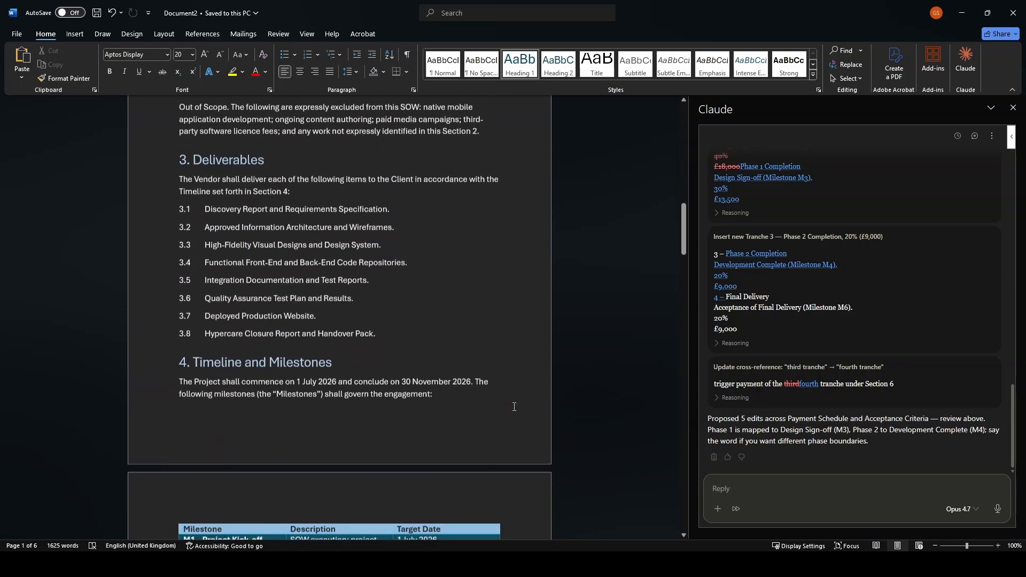
scroll(514, 407, "down", 12)
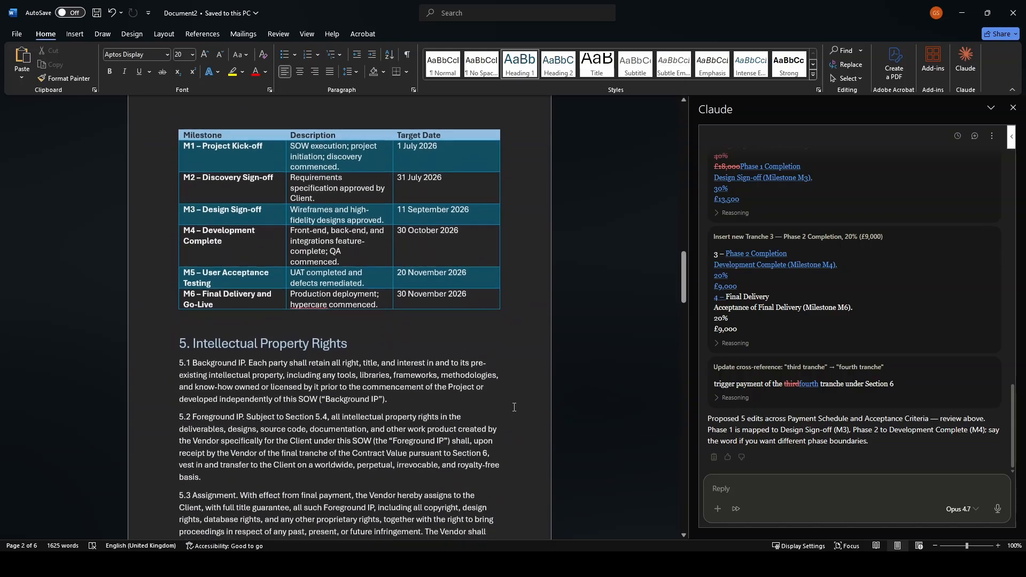
scroll(513, 407, "down", 12)
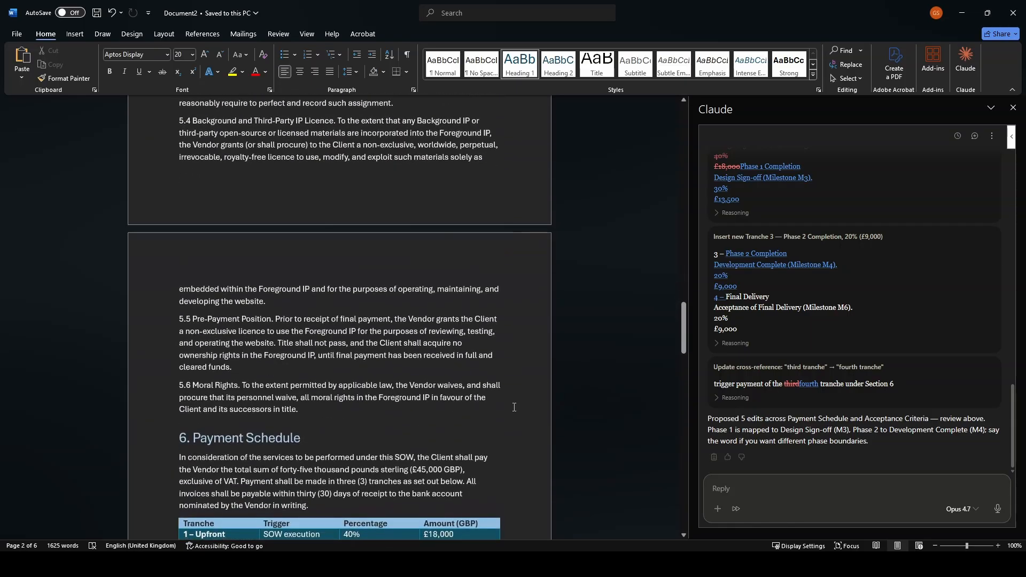
scroll(514, 407, "down", 12)
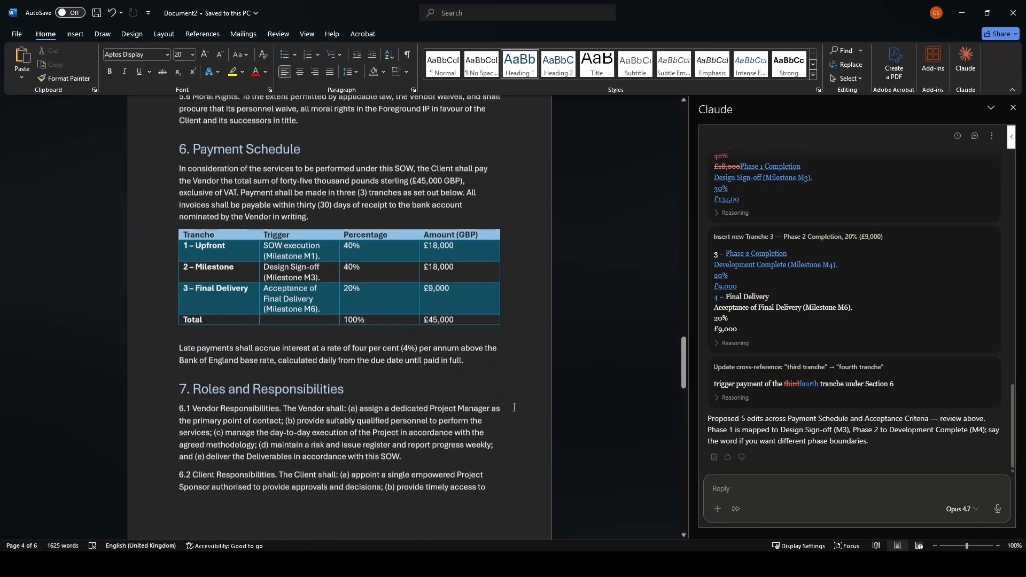
scroll(514, 408, "down", 12)
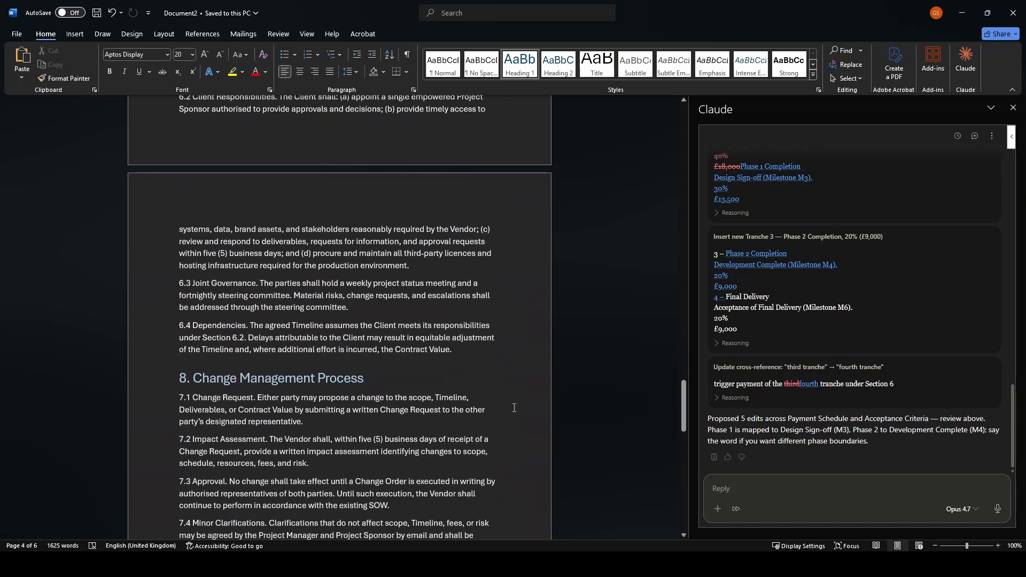
scroll(514, 409, "down", 3)
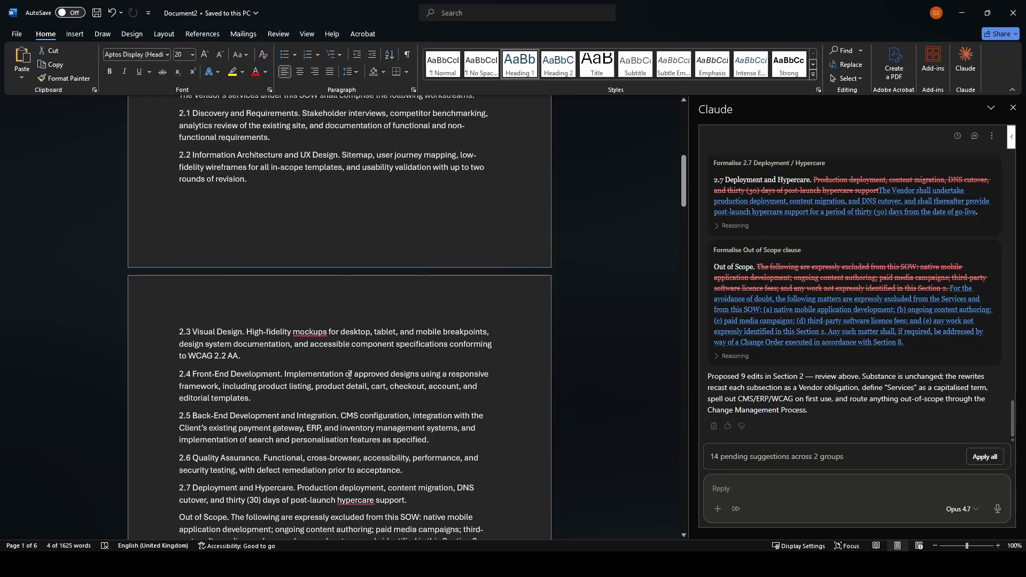
- Apply all of Claude's pending suggestions to the document, including the formal rewrite of Section 2
scroll(349, 375, "down", 5)
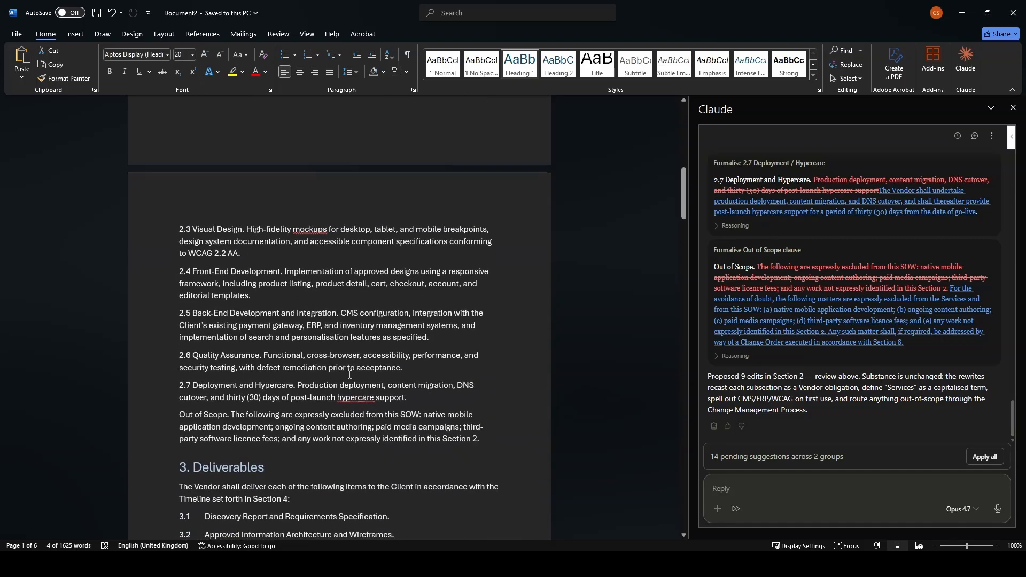
scroll(350, 375, "up", 9)
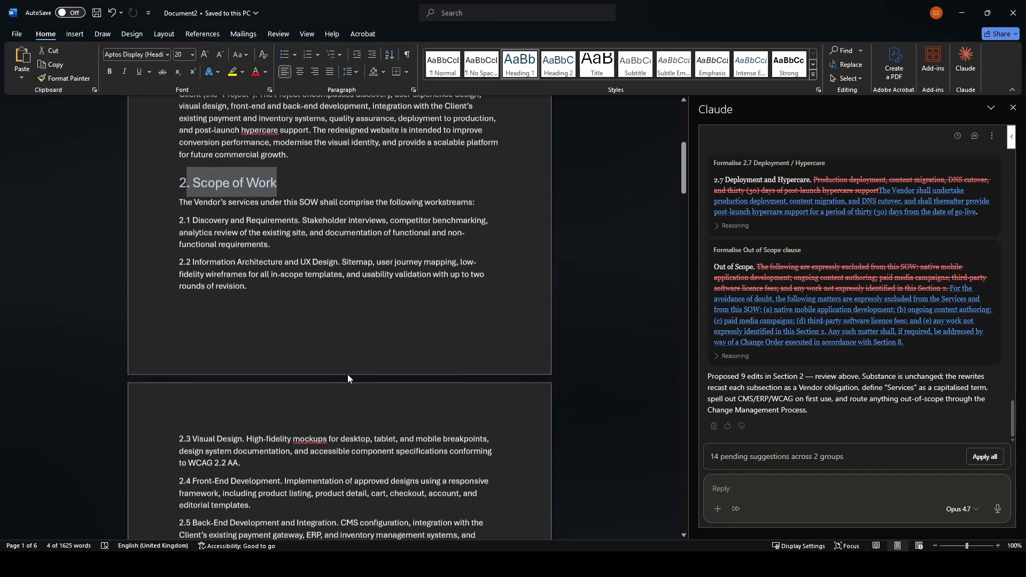
scroll(349, 375, "up", 7)
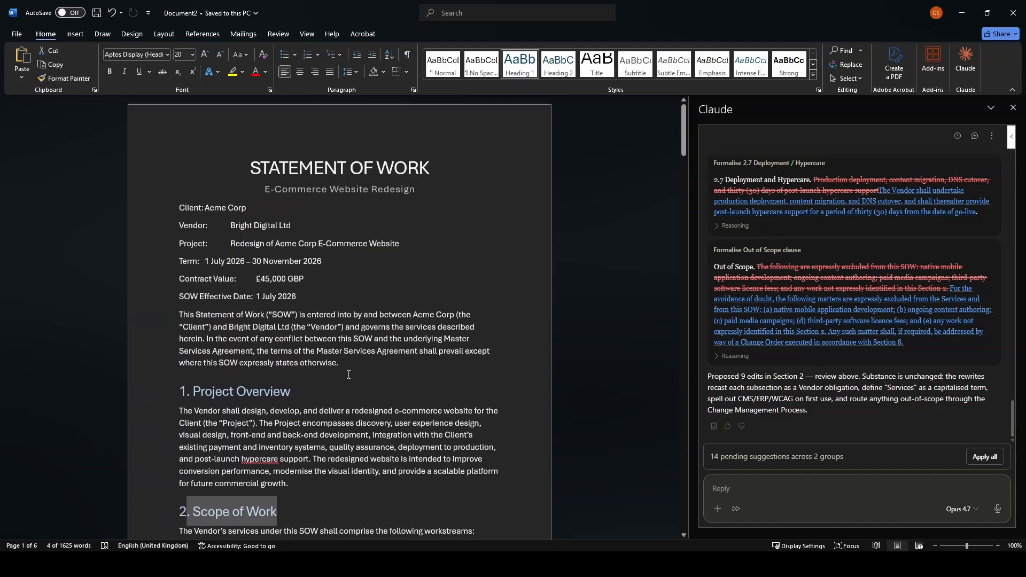
scroll(349, 375, "down", 20)
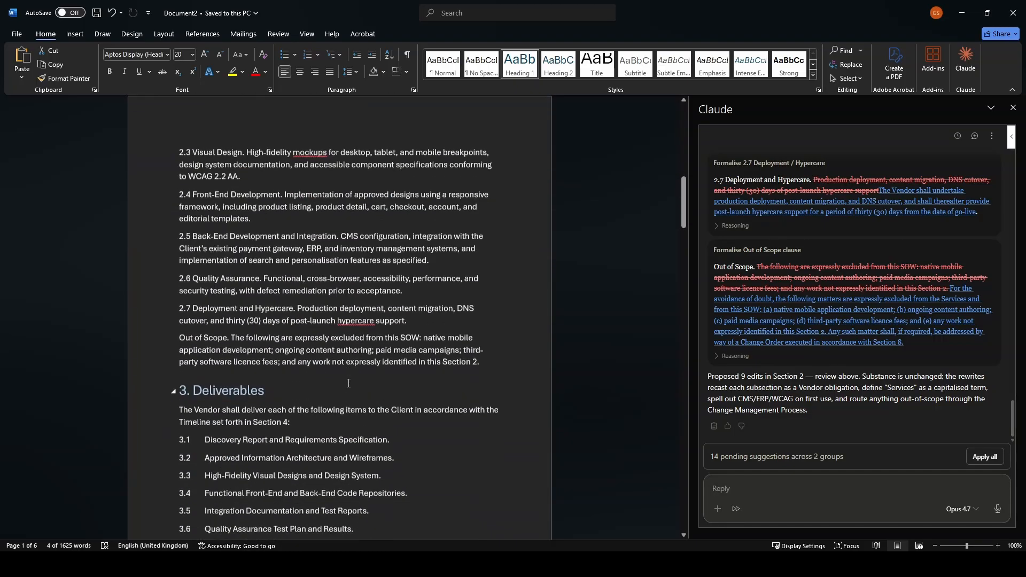
scroll(349, 383, "down", 3)
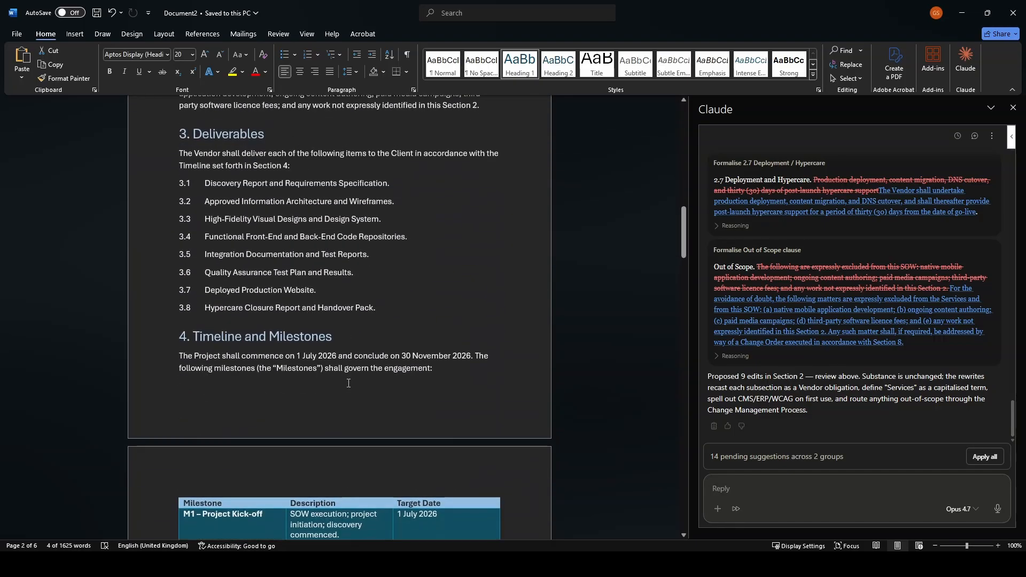
scroll(348, 383, "down", 3)
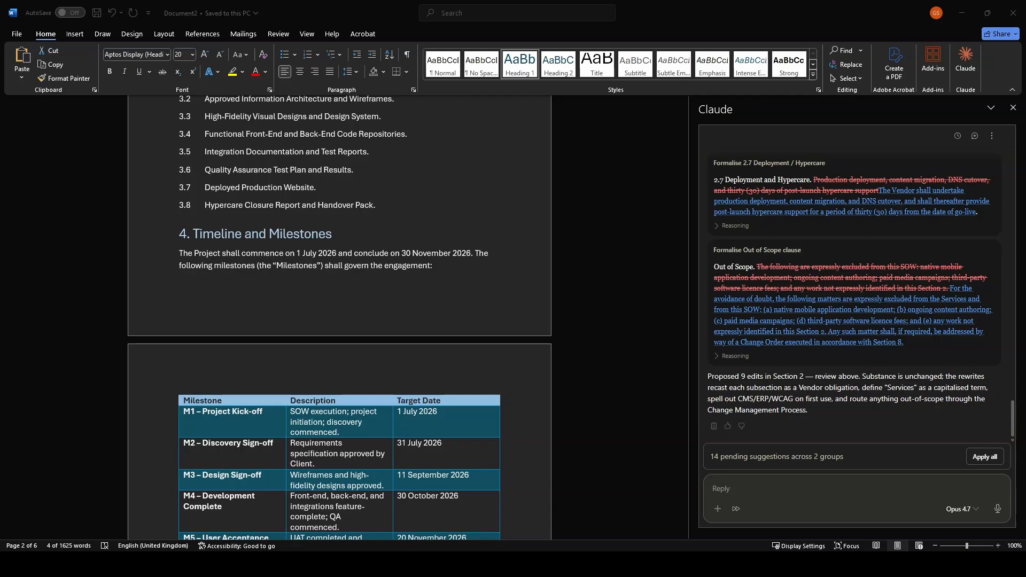
left_click(746, 495)
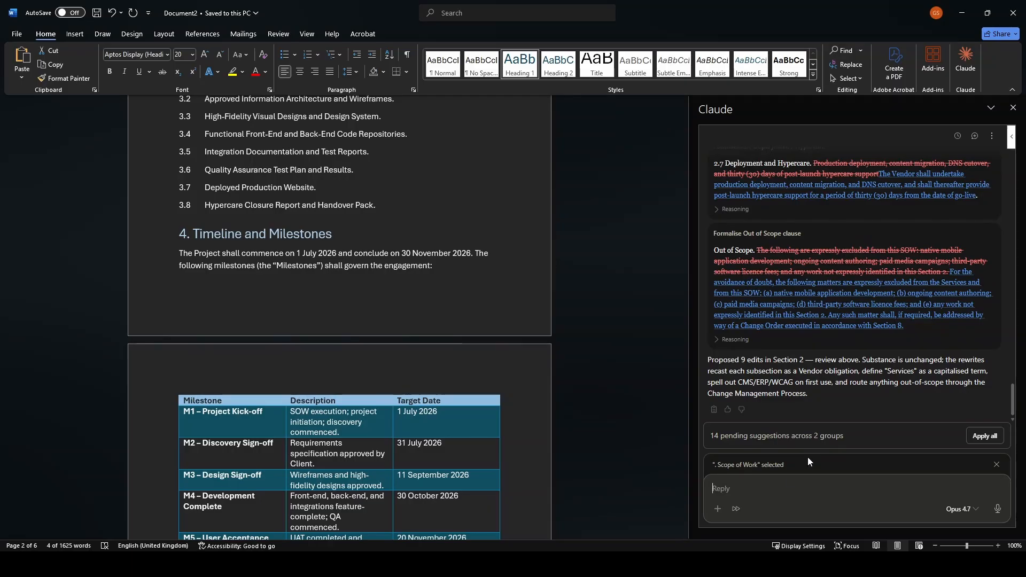
left_click(980, 436)
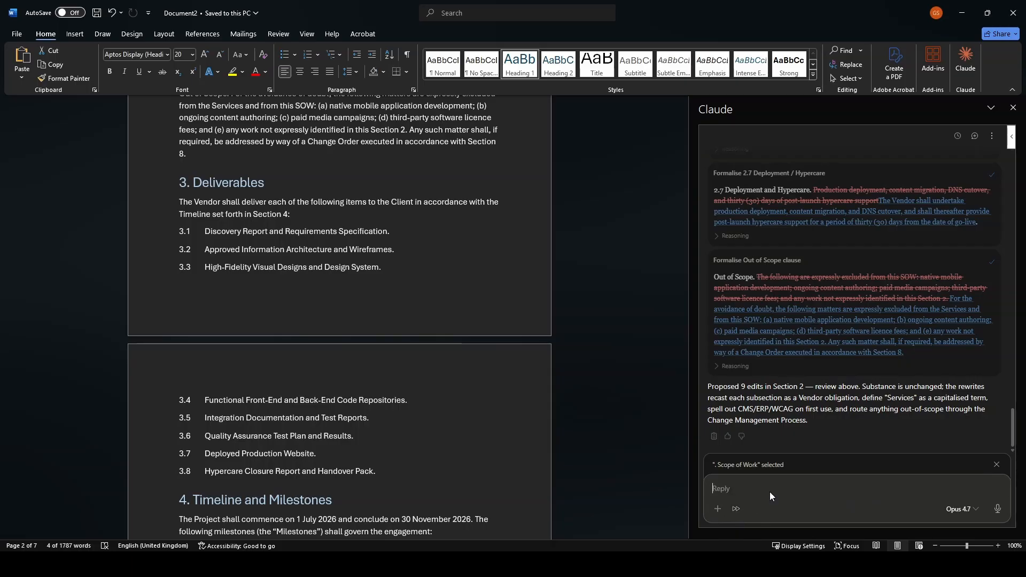
- Write a request for Claude to convert Section 4's milestones list into a formatted table with columns Milestone Name, Target Date, Responsible Party and Deliverable
type("> \"Convert the milestones list in Section 4 into a formatted table with columns for: Milestone Name, Target Date, Responsible Party, and Deliverable.\"")
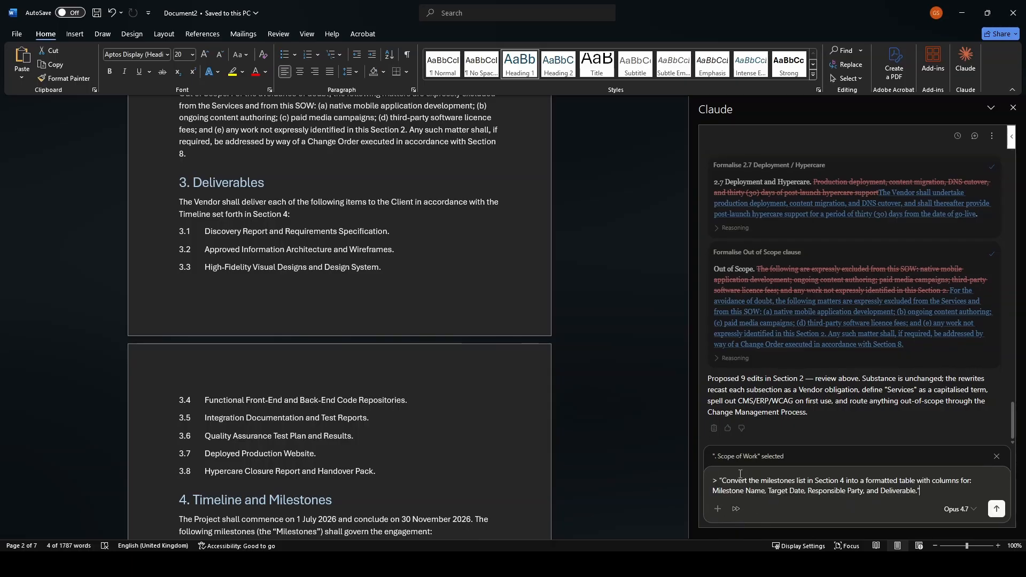
left_click(720, 481)
key("BackSpace")
key("BackSpace")
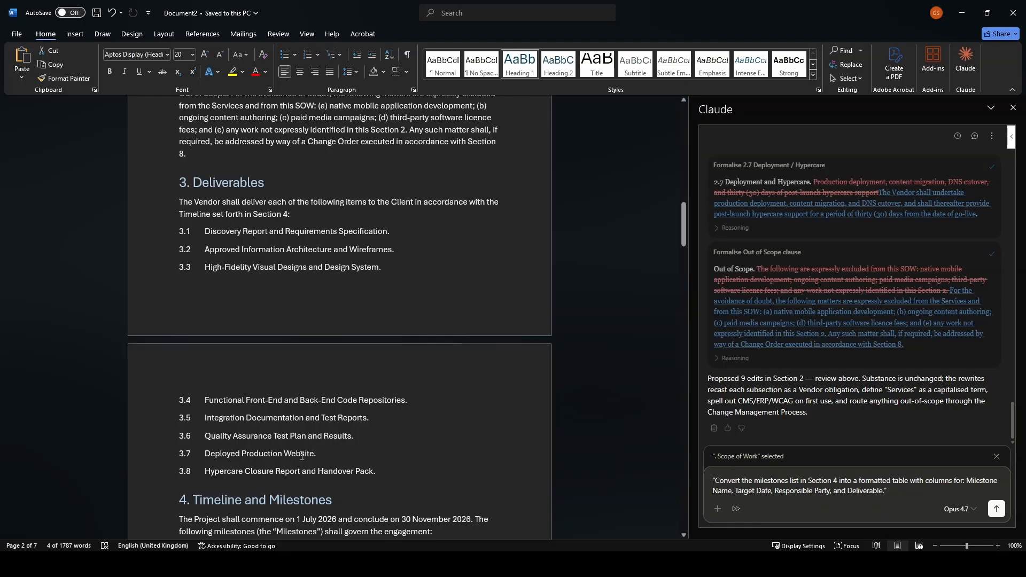
- Send the milestone table request with the Section 4 heading selected as context, and always allow Claude's changes to the document
scroll(301, 455, "down", 5)
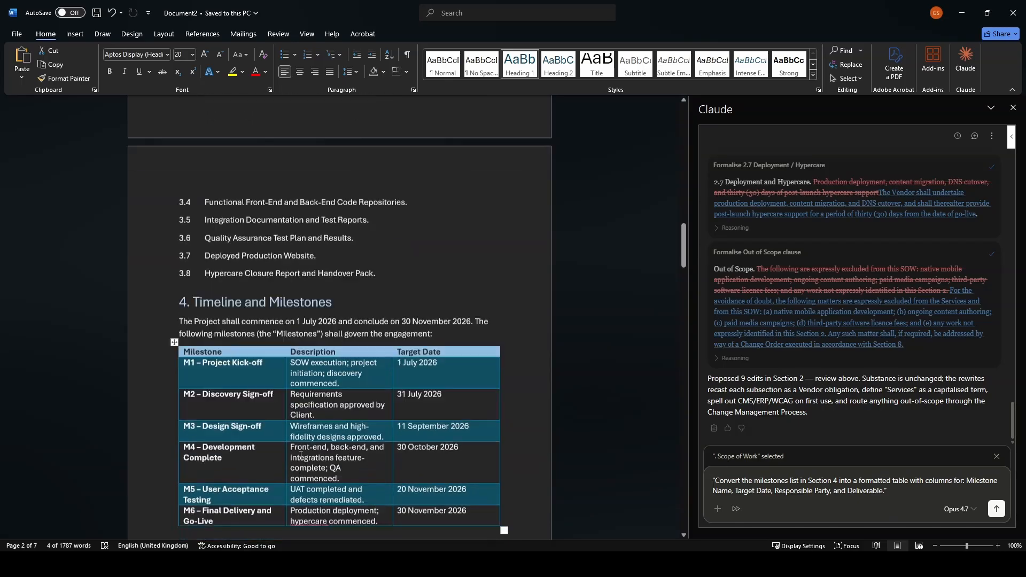
scroll(301, 456, "down", 1)
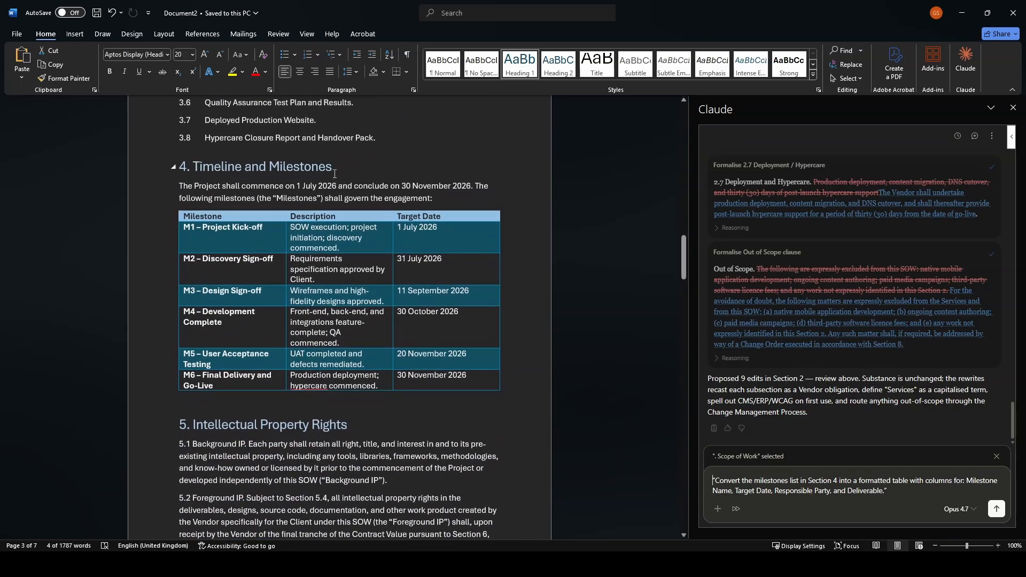
left_click_drag(348, 171, 190, 170)
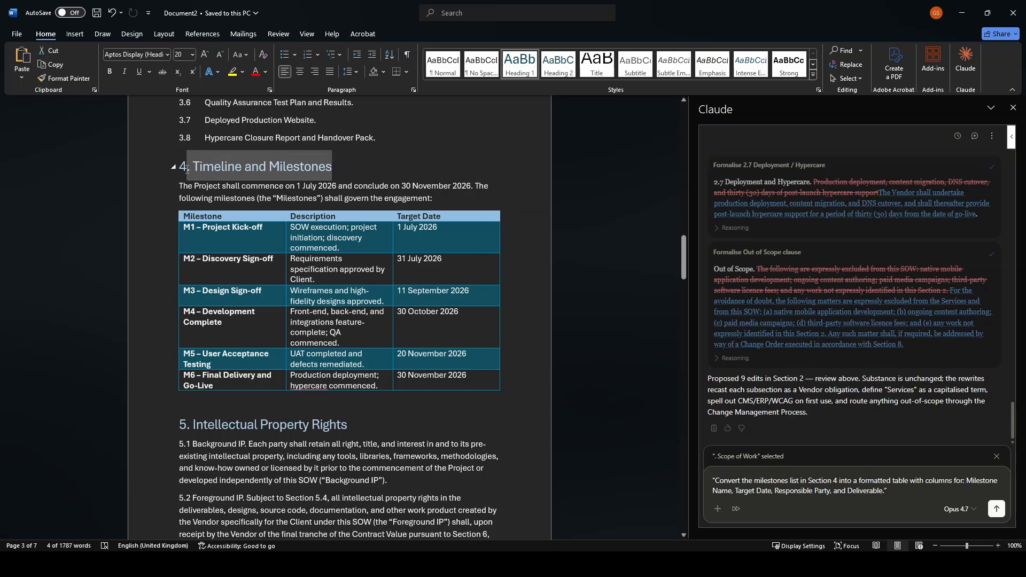
left_click(995, 510)
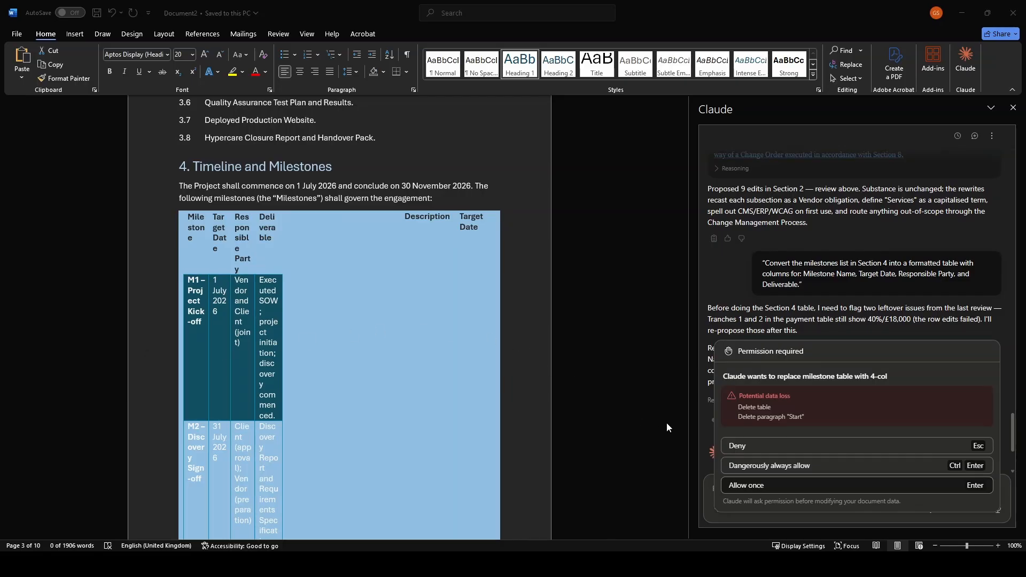
left_click(768, 469)
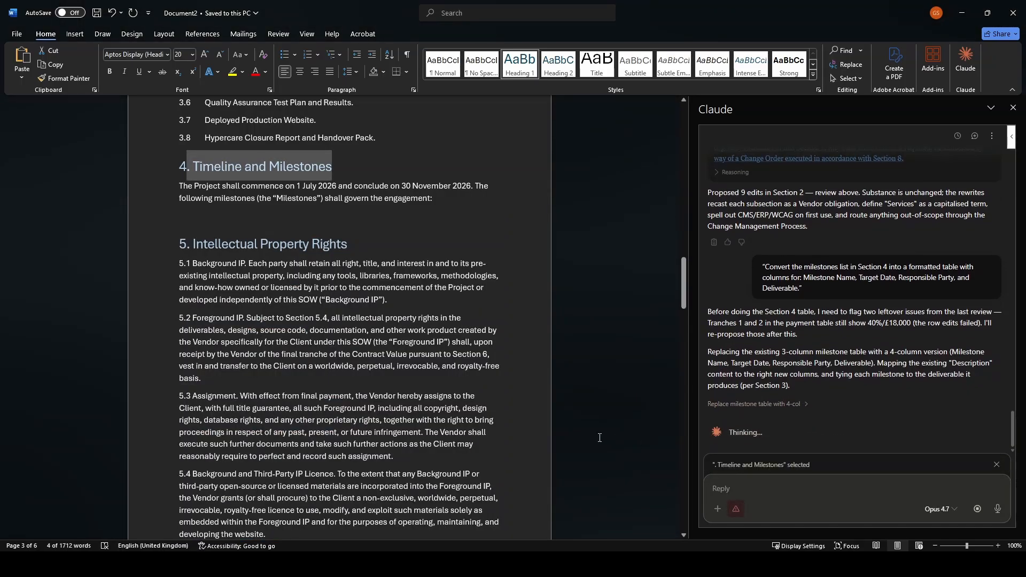
- Check Section 4 and its neighbouring sections, from Deliverables through to the Payment Schedule, while Claude rebuilds the milestone table
scroll(467, 413, "down", 1)
scroll(468, 413, "down", 6)
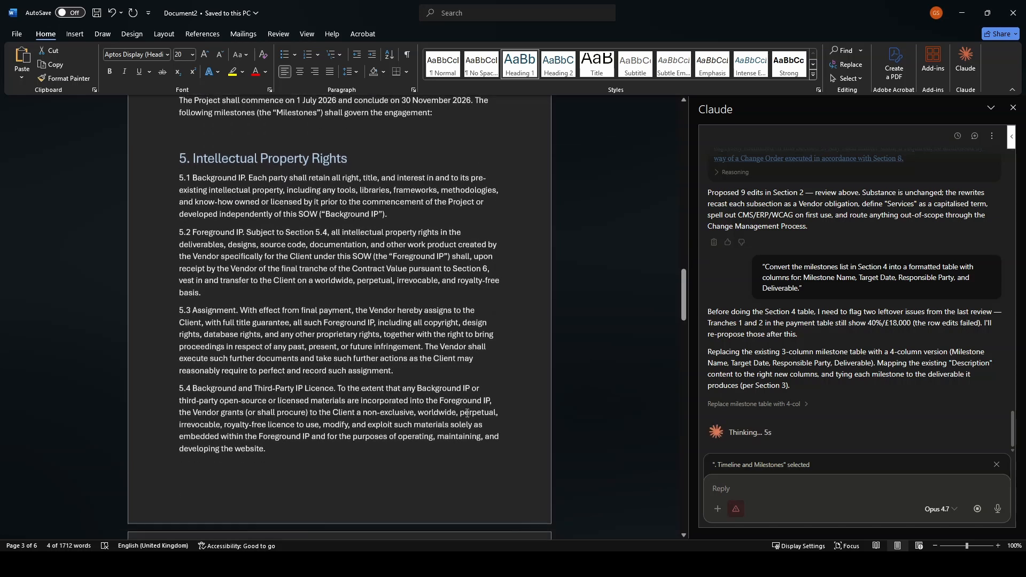
scroll(568, 427, "up", 4)
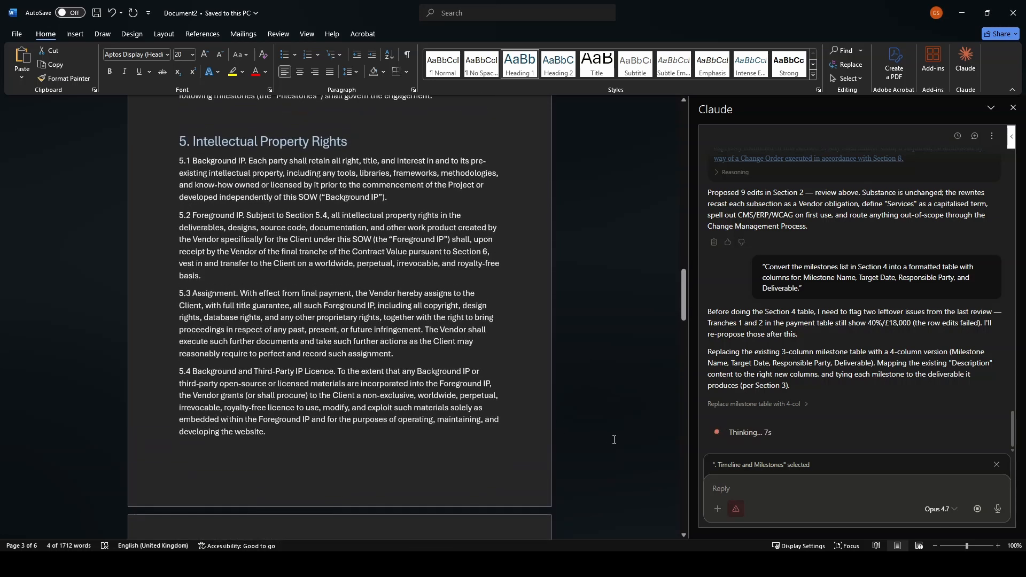
scroll(520, 415, "up", 3)
scroll(520, 415, "up", 5)
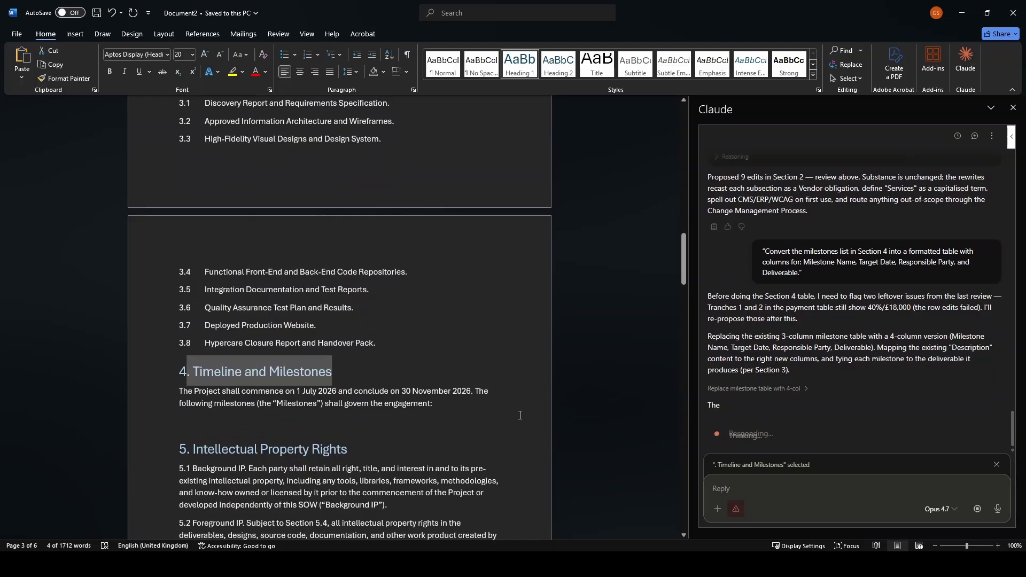
scroll(521, 415, "down", 2)
scroll(520, 415, "down", 2)
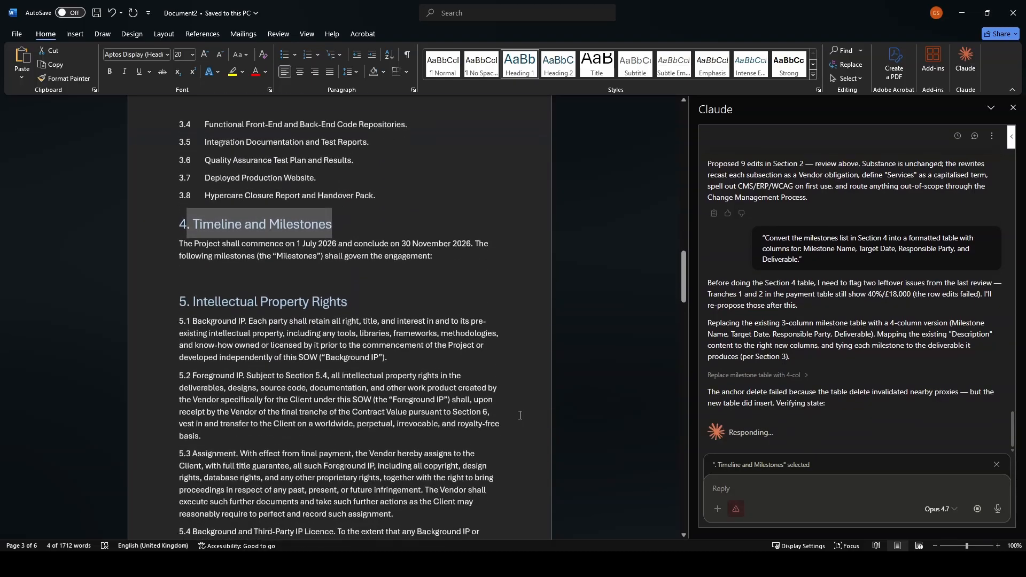
scroll(520, 415, "up", 5)
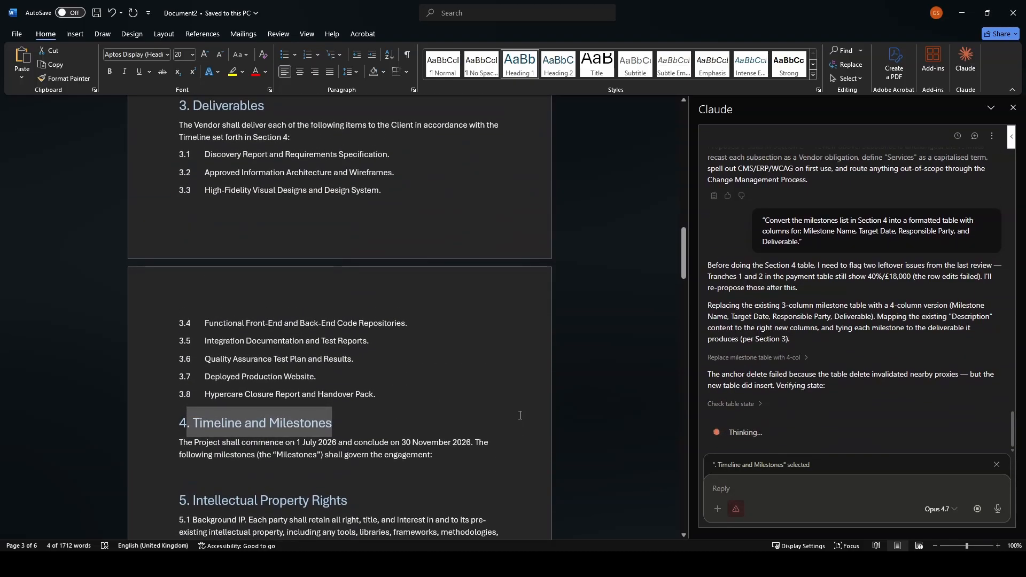
scroll(520, 416, "down", 6)
scroll(520, 415, "down", 11)
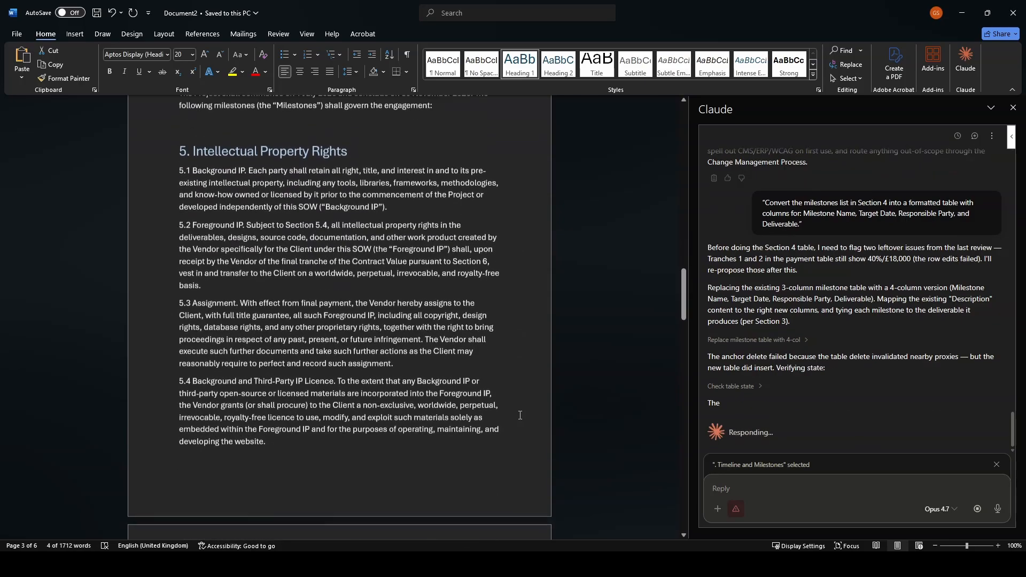
scroll(520, 416, "down", 4)
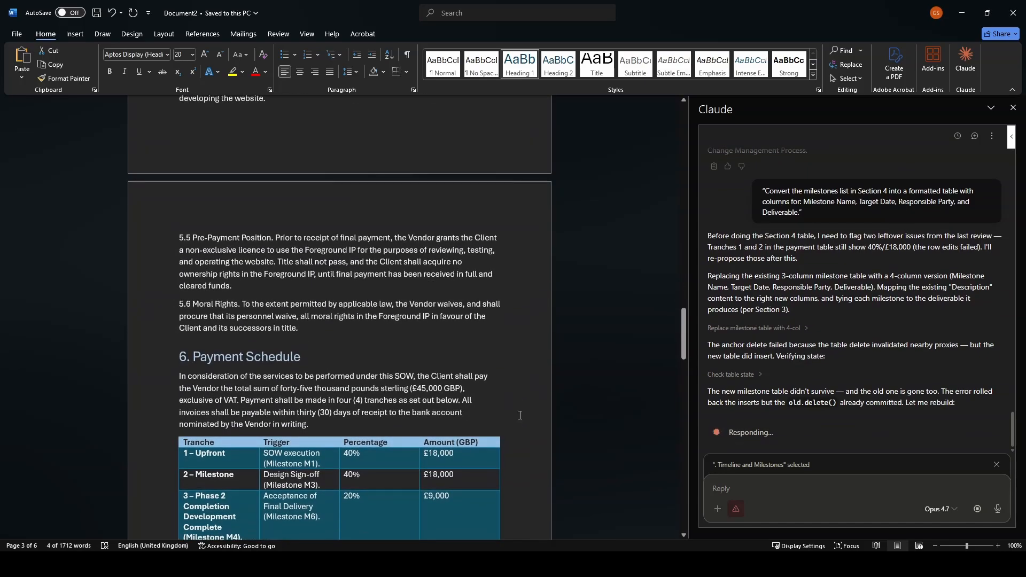
scroll(519, 416, "down", 1)
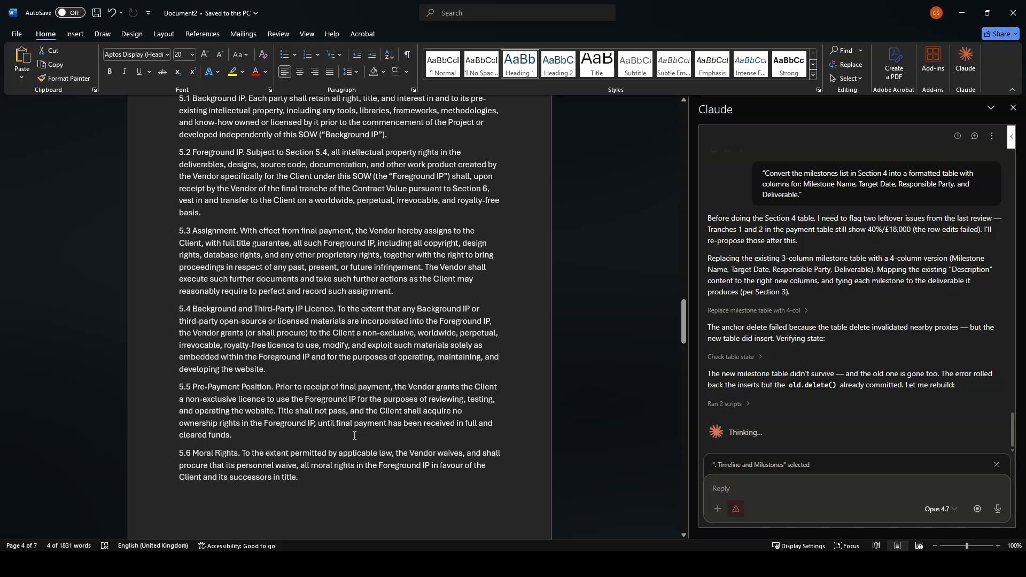
scroll(355, 436, "down", 7)
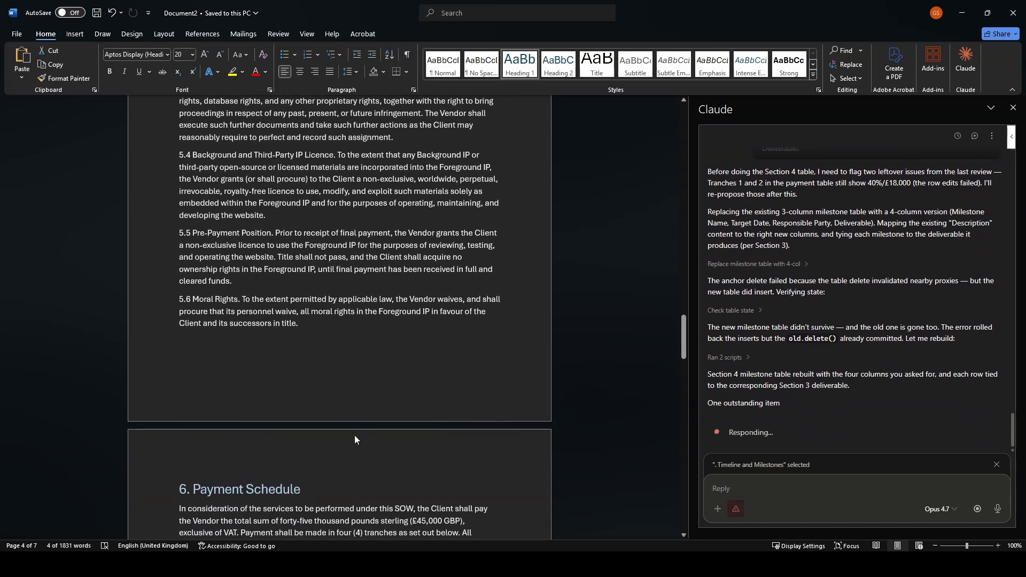
scroll(356, 436, "down", 6)
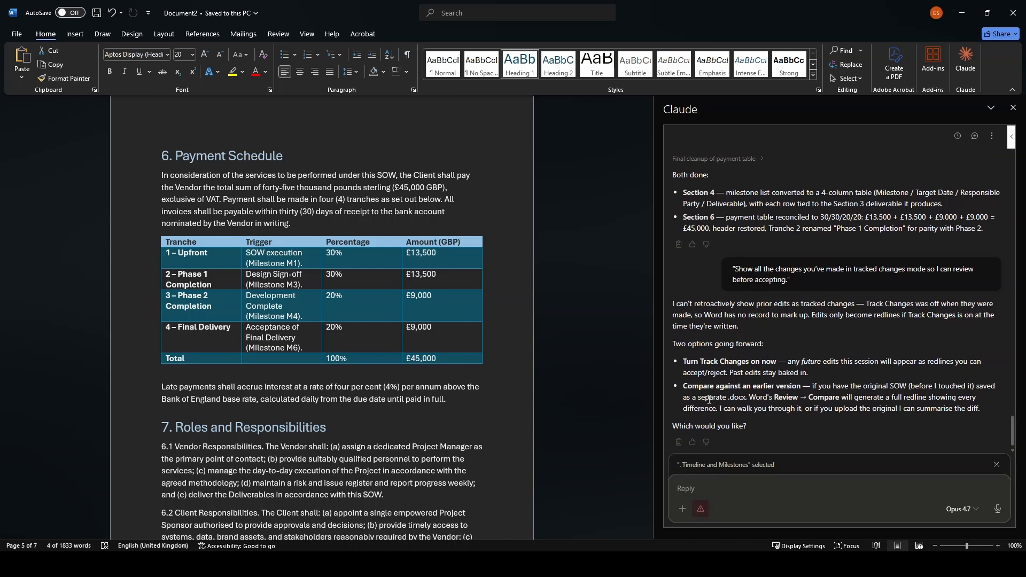
- Have Claude turn on Track Changes with the reply "Turn Track Changes on now", allowing the change once
left_click_drag(685, 363, 770, 361)
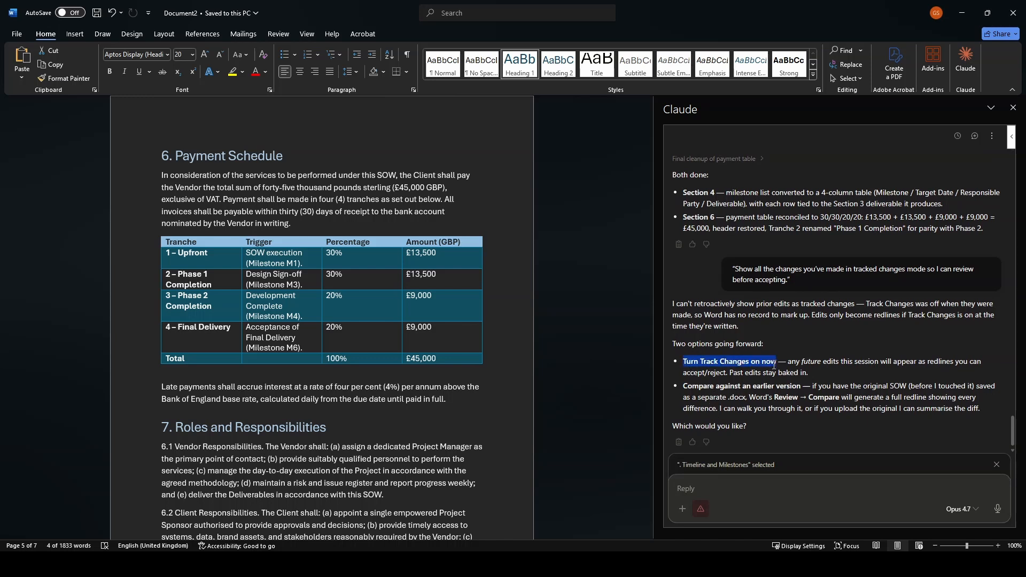
left_click(735, 498)
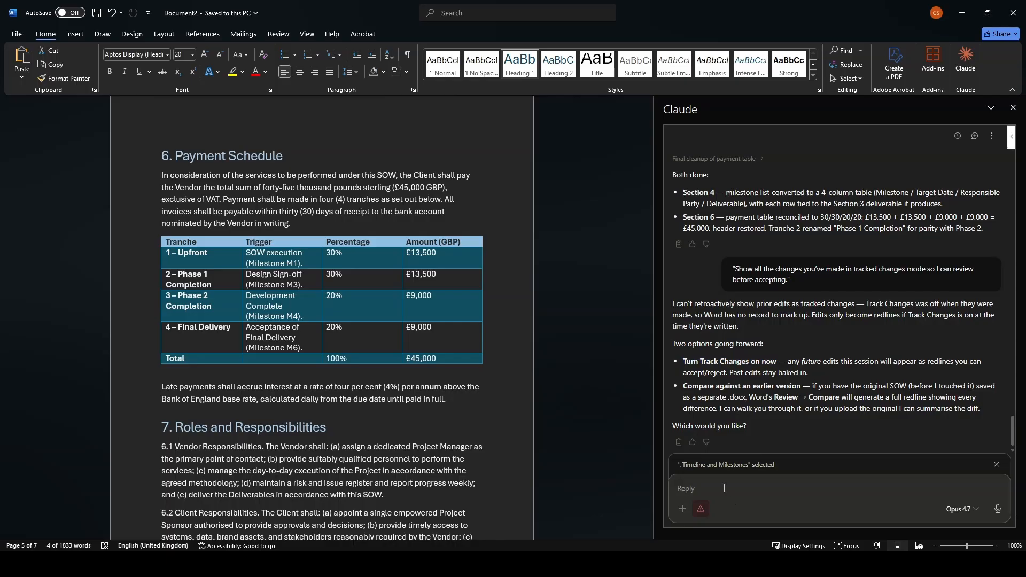
type("Turn Track Changes on now")
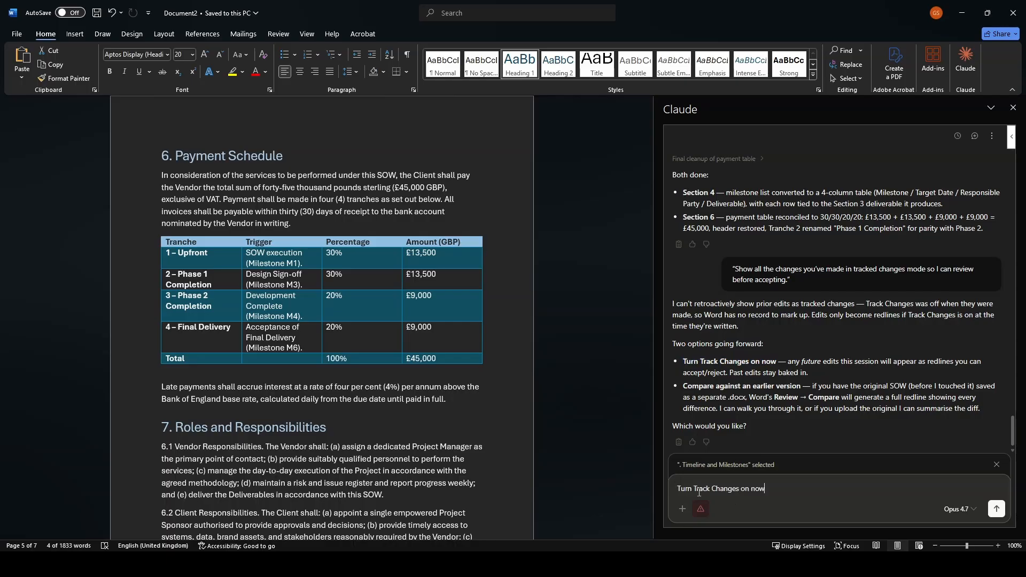
key("Return")
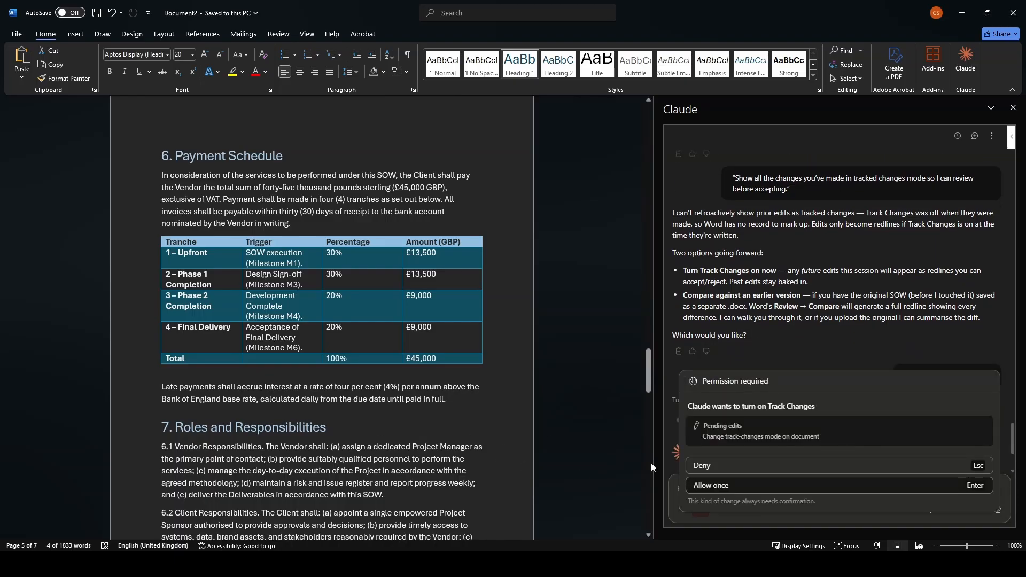
left_click(703, 484)
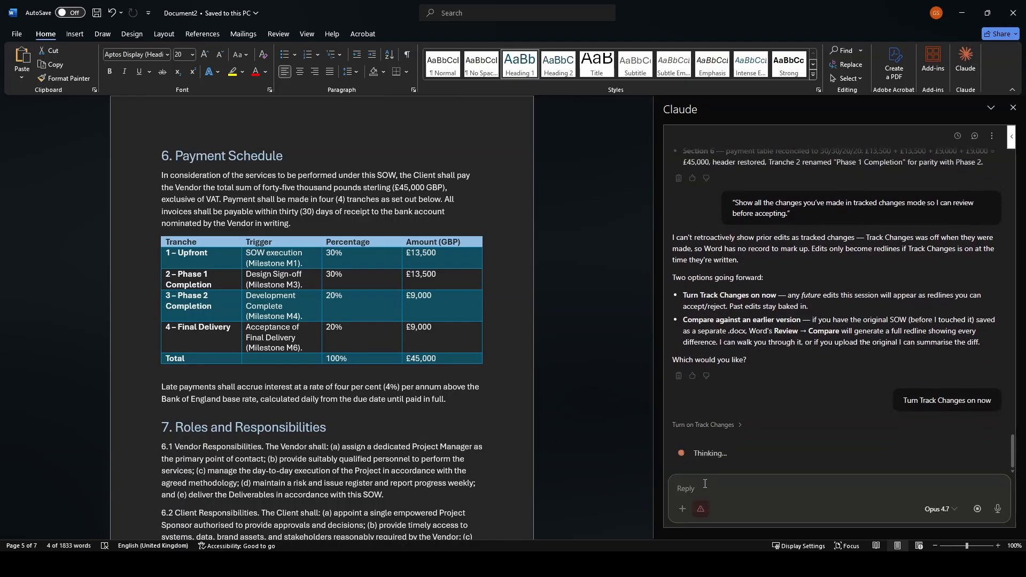
scroll(473, 444, "down", 3)
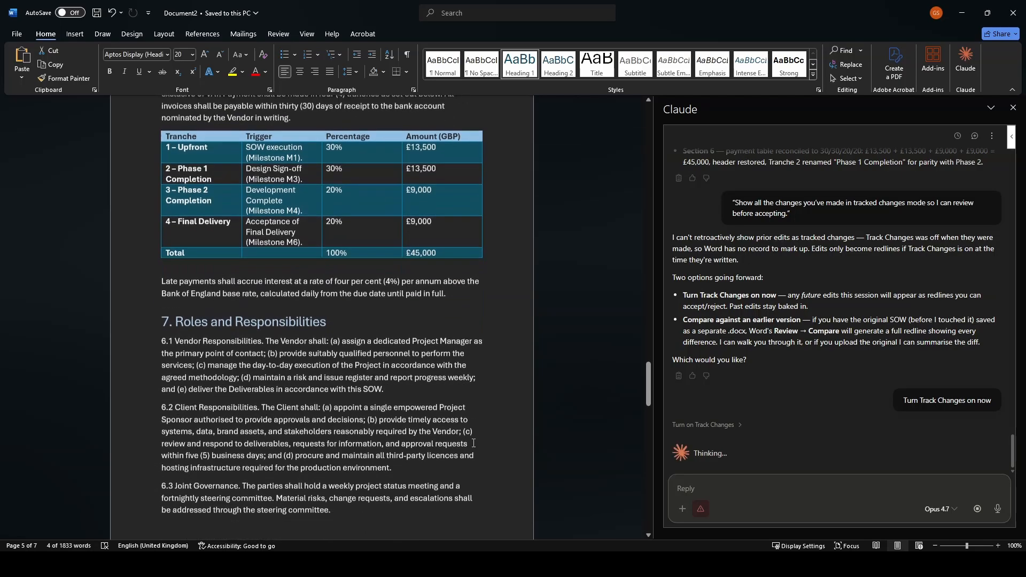
scroll(473, 443, "down", 9)
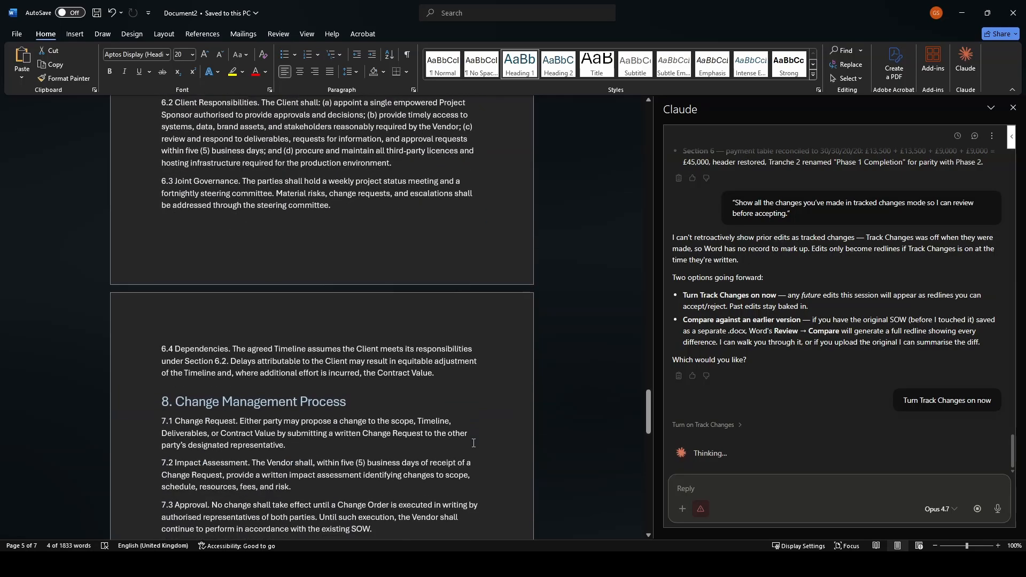